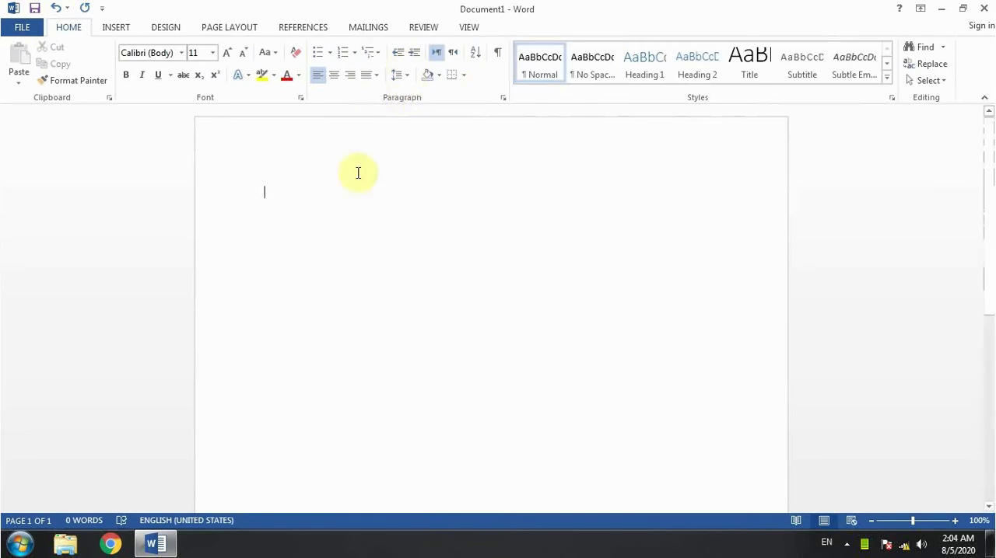
pyautogui.click(330, 53)
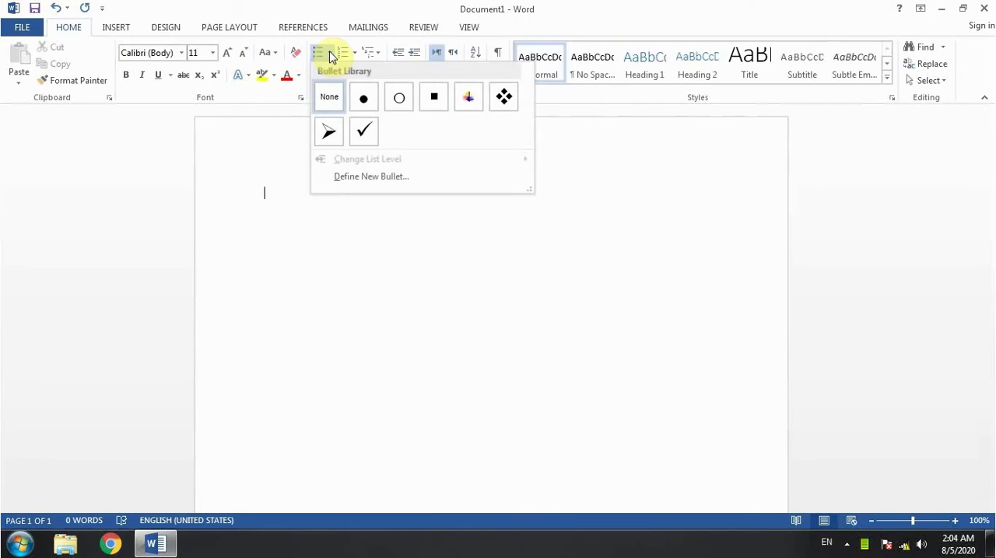
pyautogui.click(377, 241)
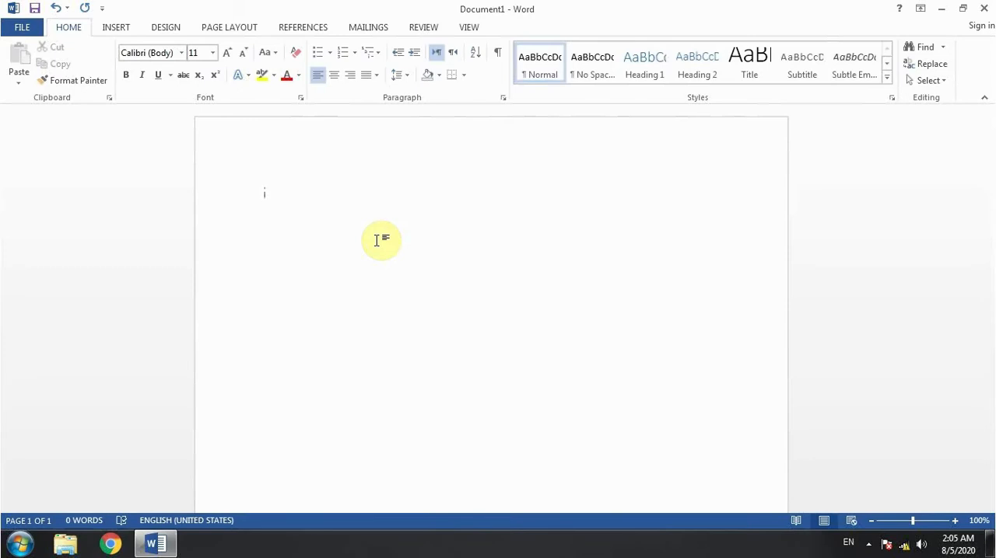
# Write the heading Computer Courses and, on separate lines below it, Web Designing, Web Development and Graphics Designing.
pyautogui.write('C')
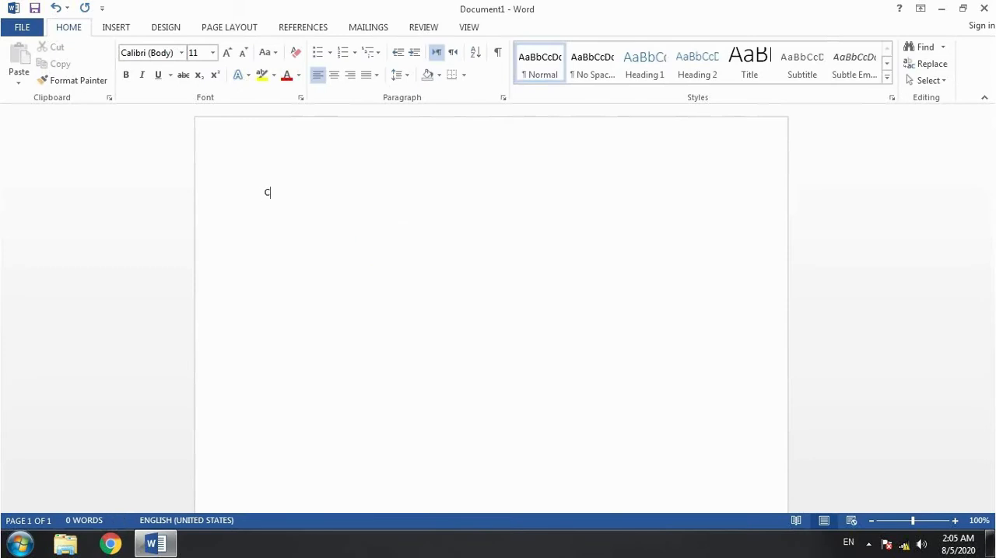
pyautogui.write('omputer ')
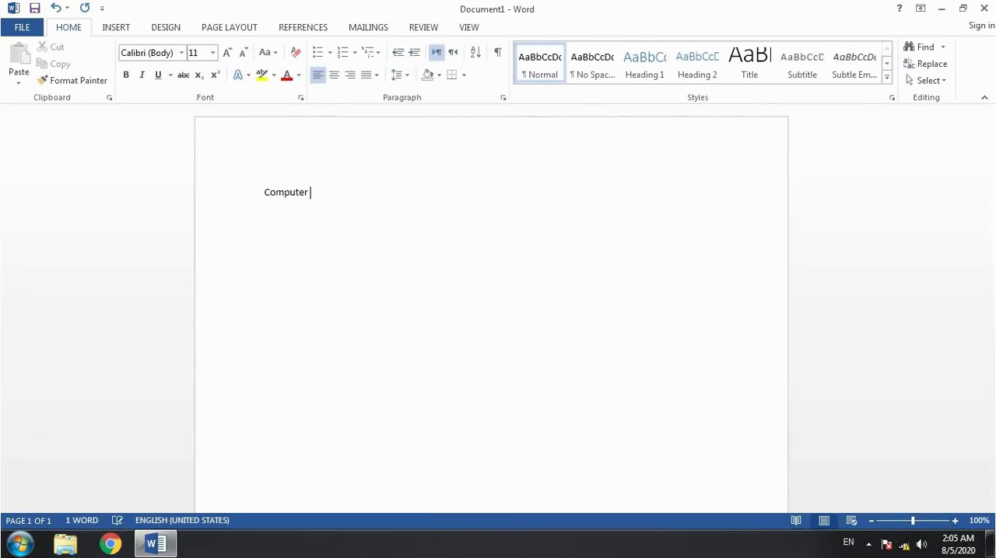
pyautogui.write('Courses')
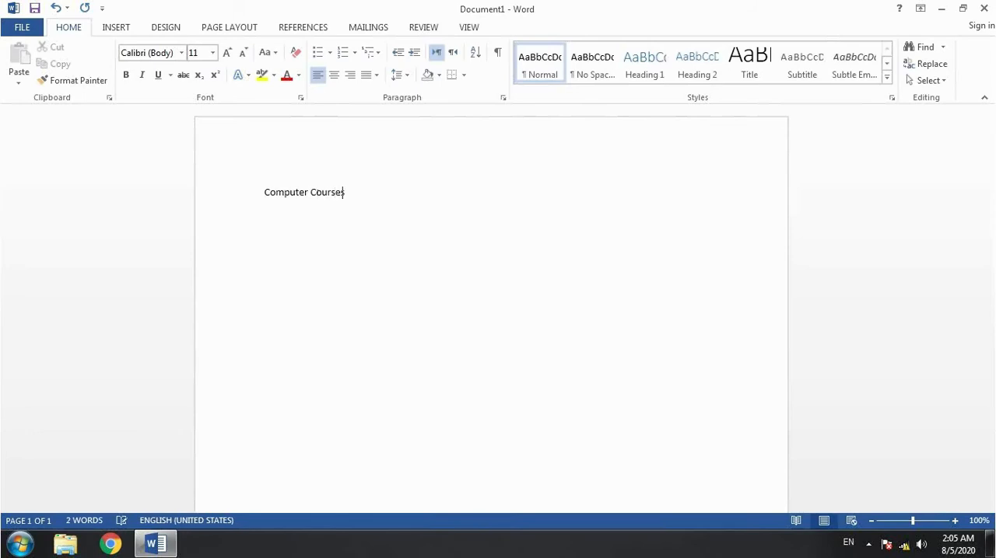
pyautogui.press('Return')
pyautogui.write('Web Designing')
pyautogui.press('Return')
pyautogui.write('Web Develop')
pyautogui.write('ment')
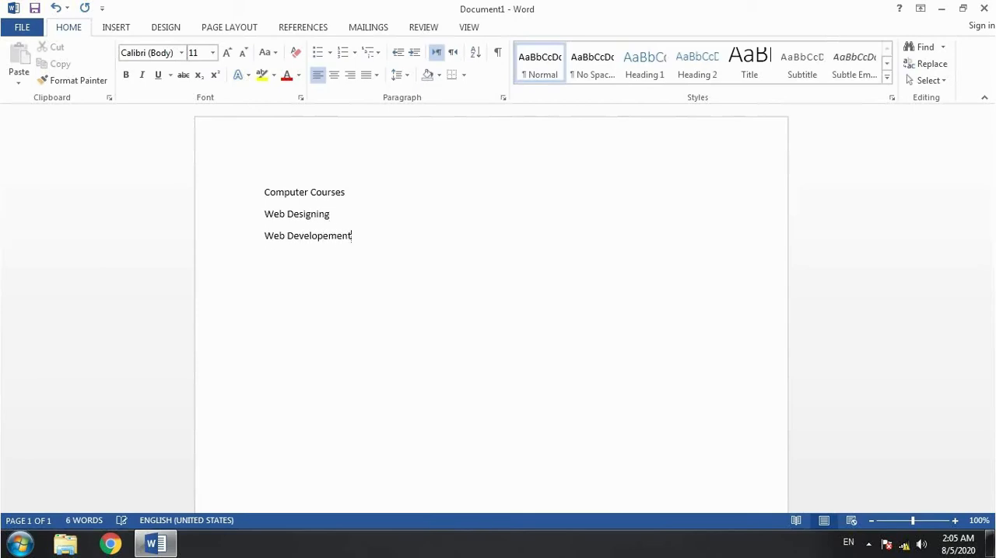
pyautogui.press('Return')
pyautogui.write('Graphics Designing')
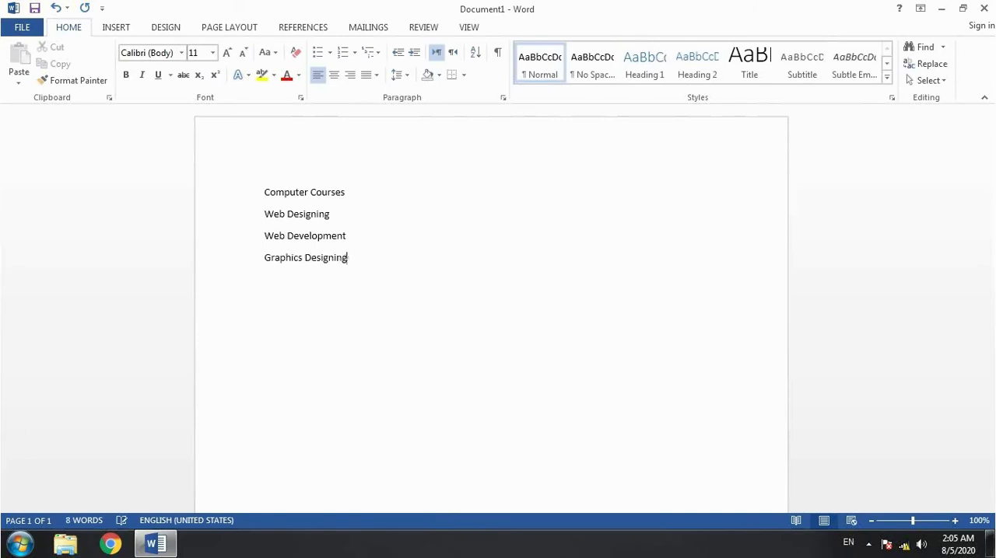
pyautogui.click(261, 194)
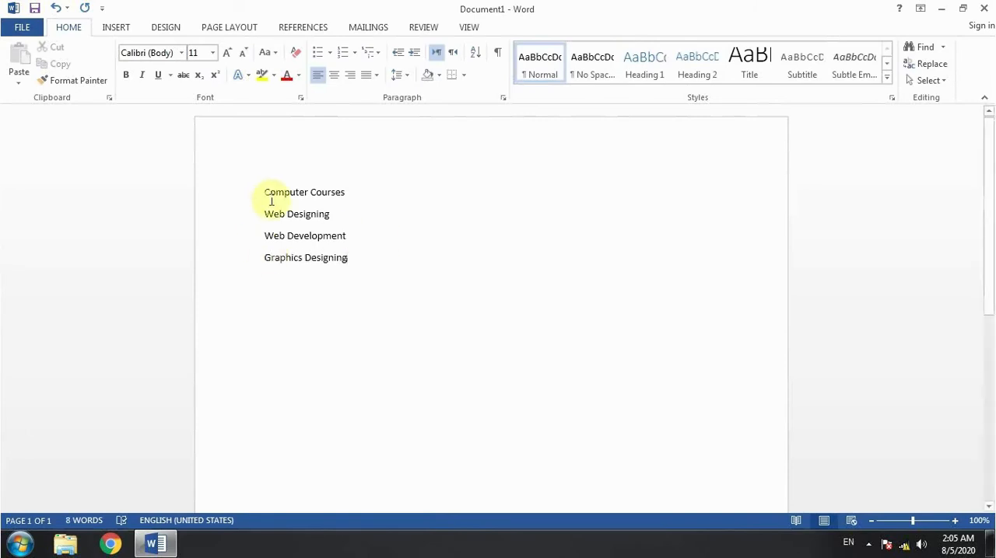
pyautogui.click(260, 196)
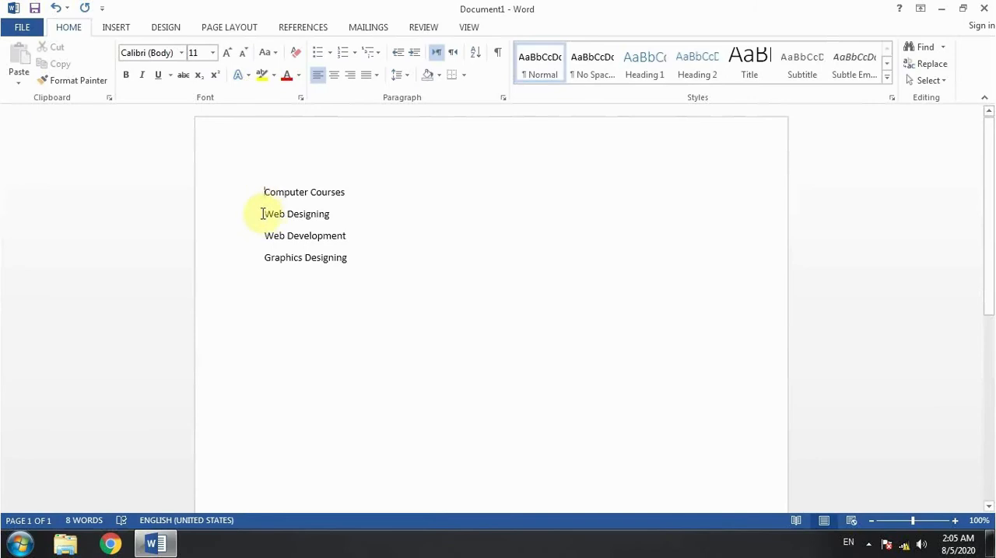
pyautogui.moveTo(262, 214); pyautogui.dragTo(362, 256)
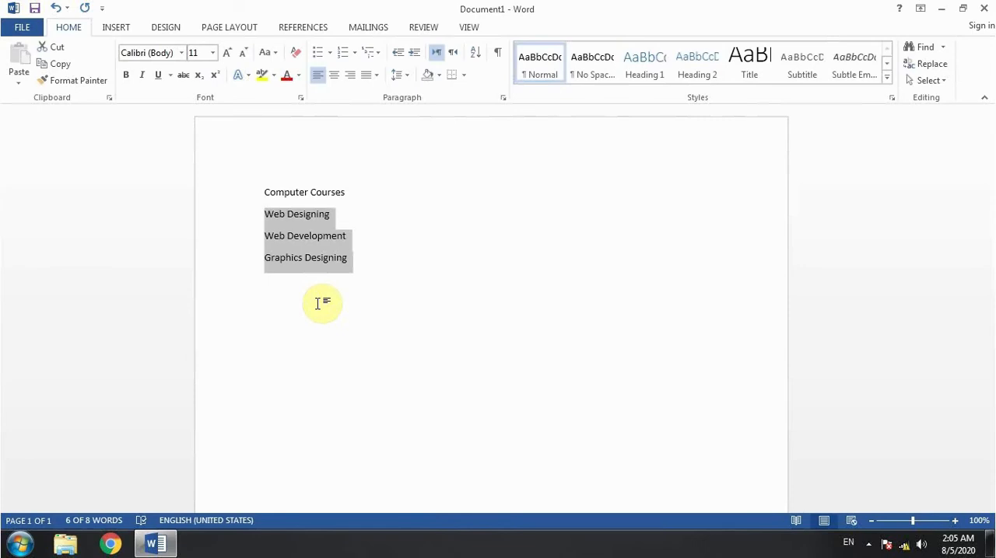
pyautogui.click(286, 214)
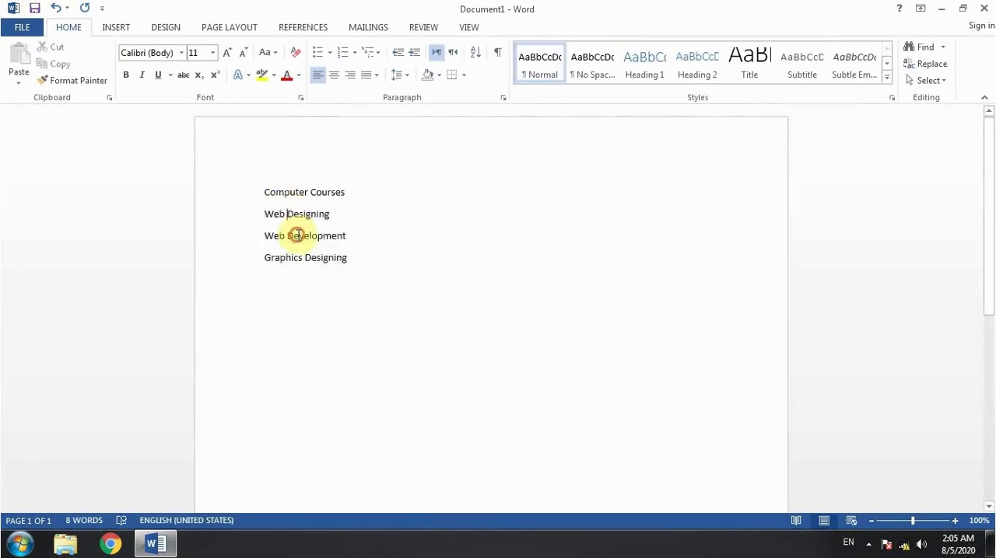
pyautogui.click(297, 235)
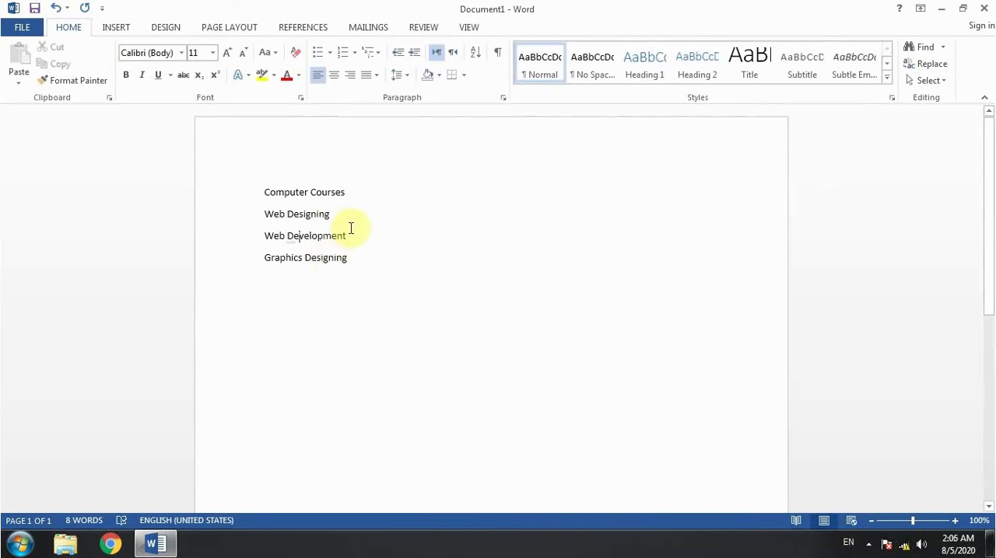
pyautogui.click(259, 192)
pyautogui.moveTo(259, 192); pyautogui.dragTo(357, 257)
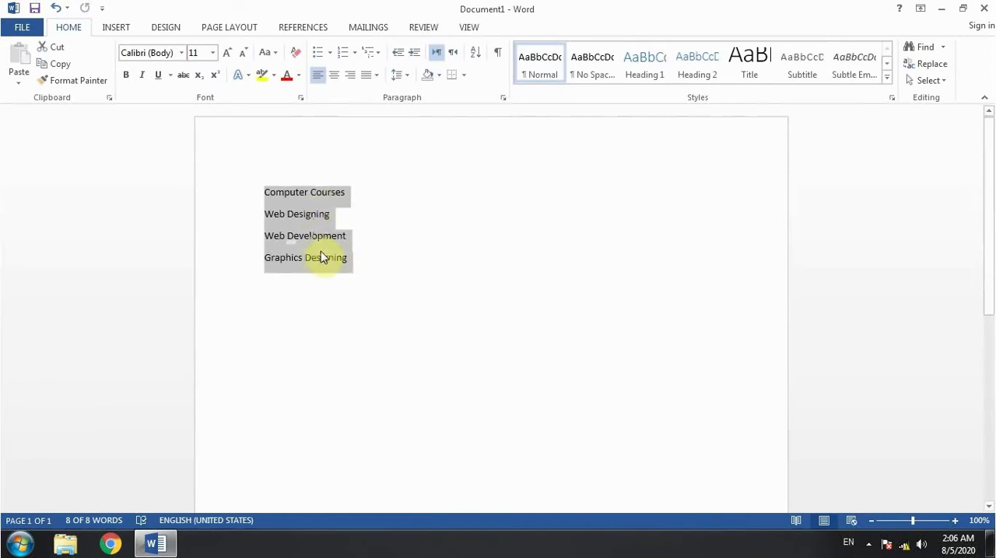
pyautogui.click(373, 217)
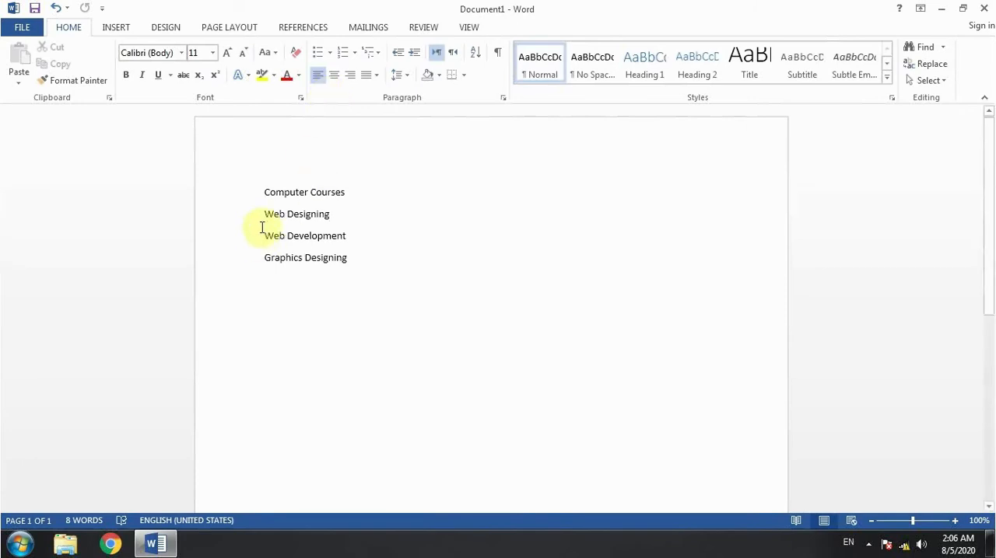
# Format the three course lines below the Computer Courses heading as a list with solid round bullets.
pyautogui.moveTo(262, 216); pyautogui.dragTo(380, 258)
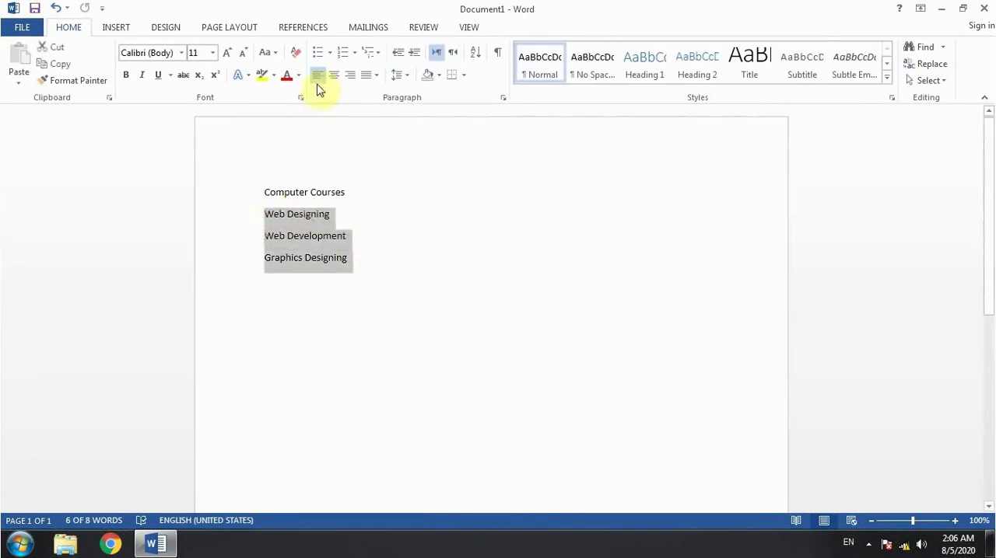
pyautogui.click(319, 52)
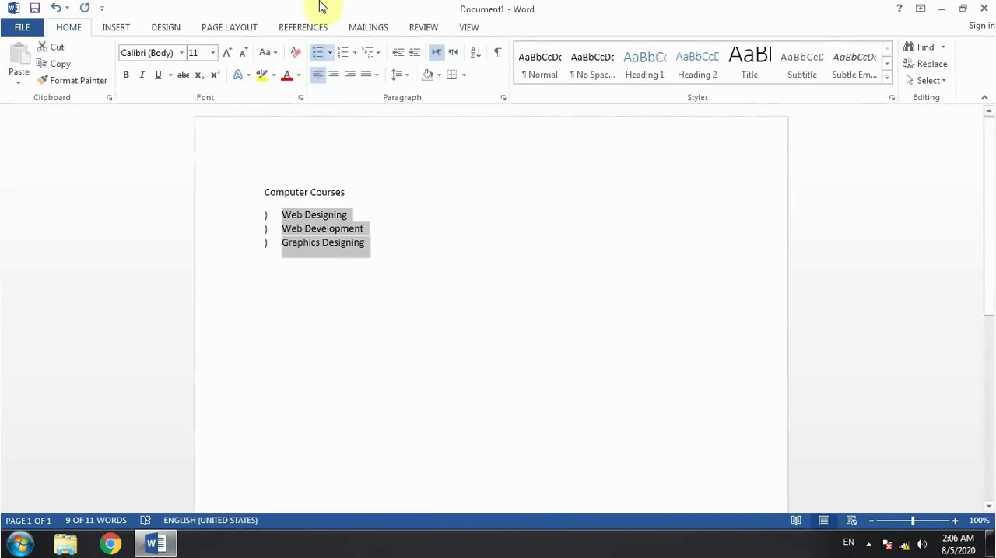
pyautogui.click(330, 56)
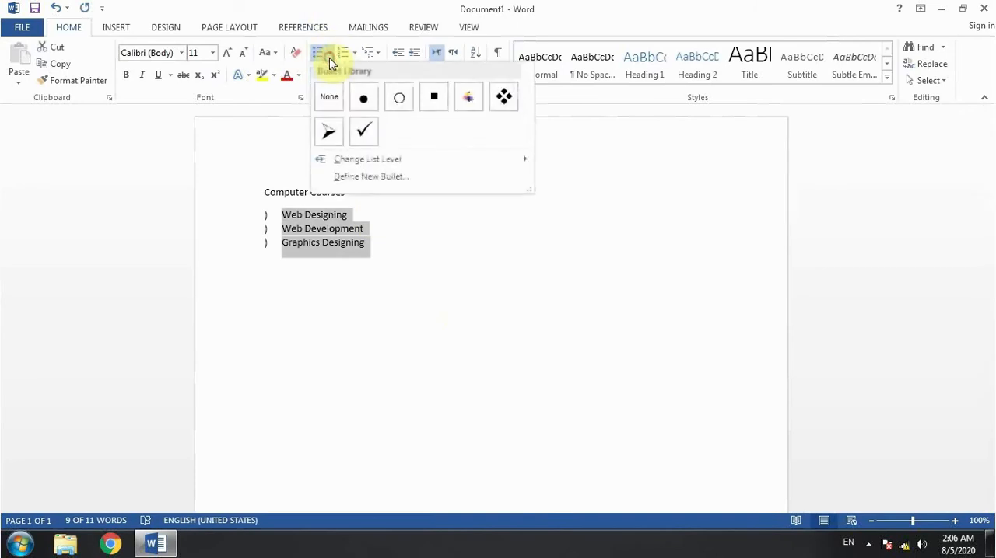
pyautogui.click(370, 99)
pyautogui.click(332, 288)
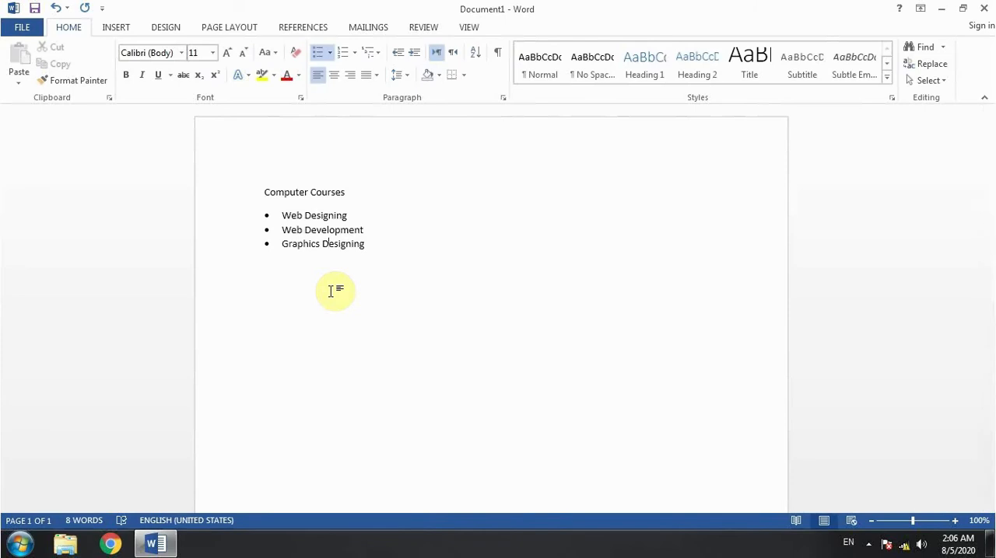
pyautogui.click(315, 189)
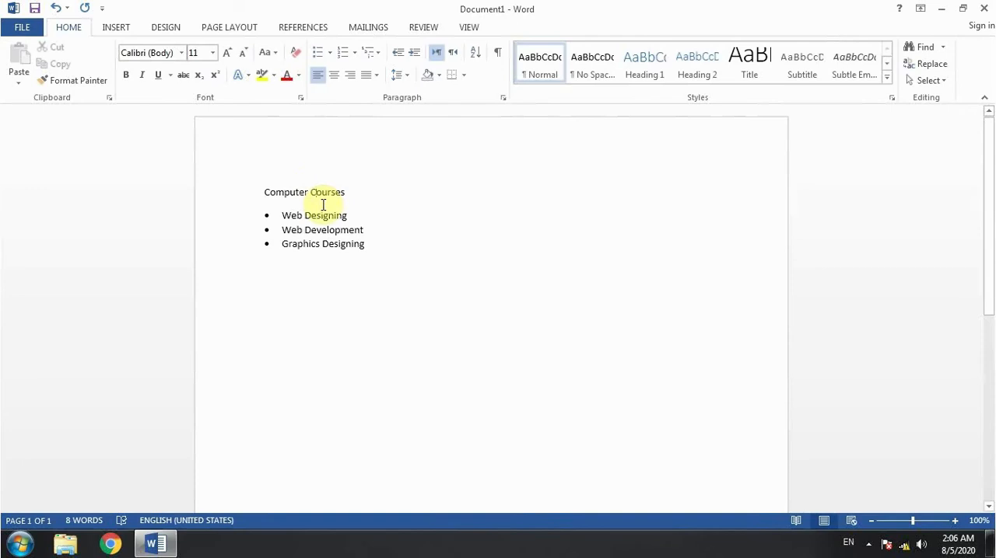
pyautogui.moveTo(282, 216); pyautogui.dragTo(374, 250)
pyautogui.click(352, 281)
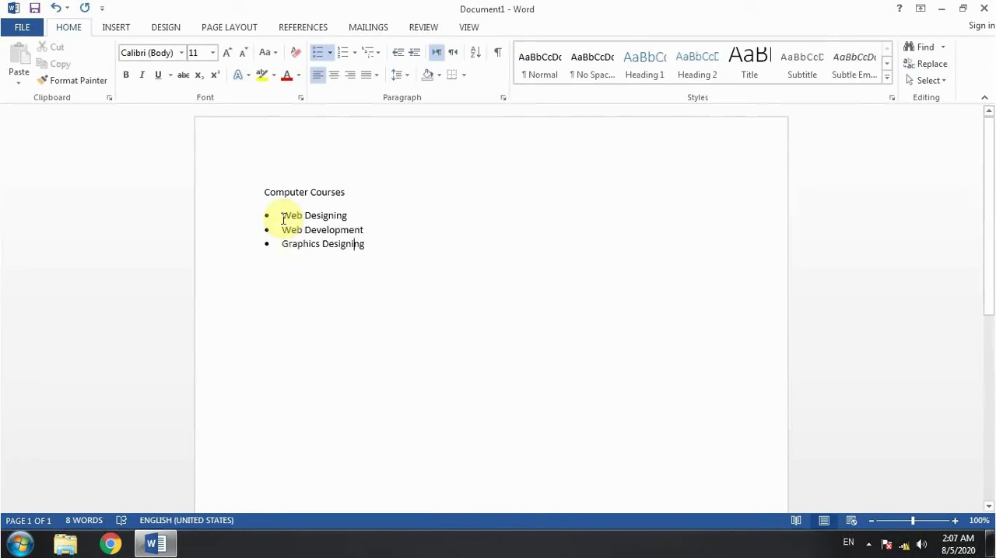
pyautogui.moveTo(282, 216); pyautogui.dragTo(365, 247)
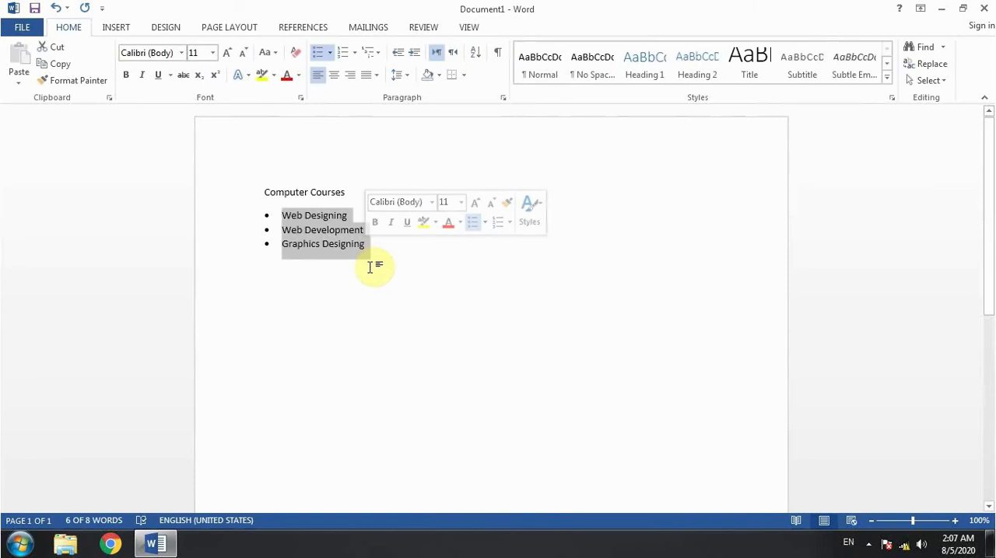
pyautogui.click(373, 253)
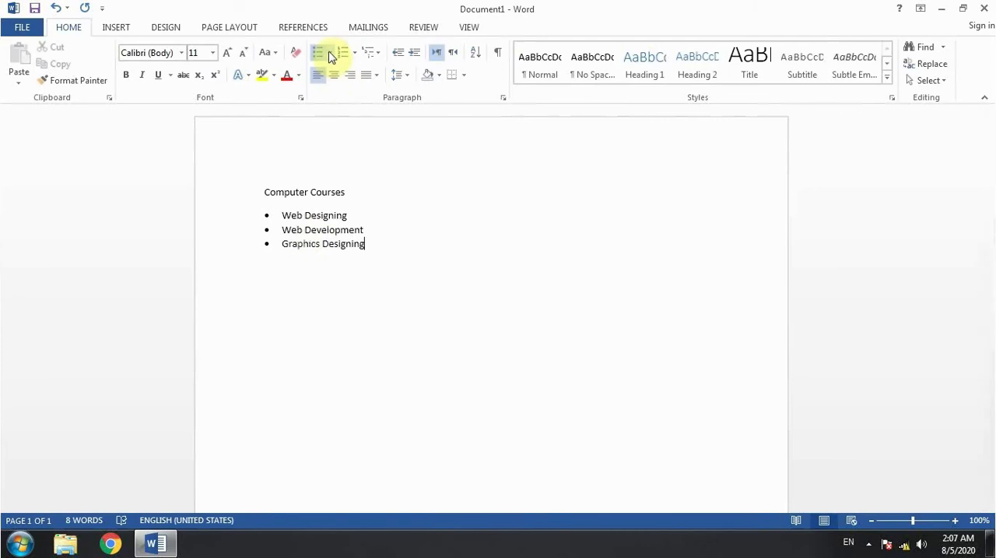
# Start defining a new bullet for the three course items and bring up the choice of symbol characters.
pyautogui.moveTo(400, 254); pyautogui.dragTo(270, 216)
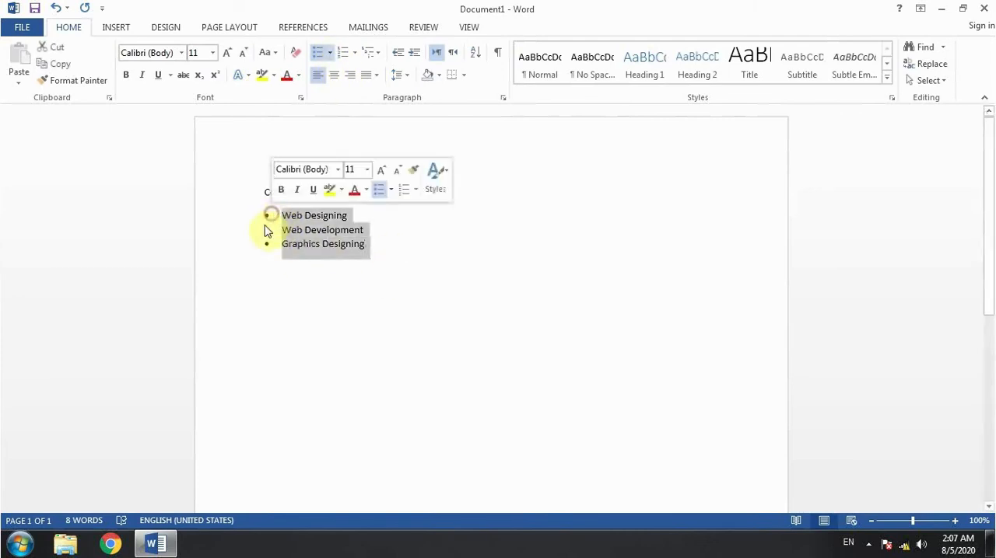
pyautogui.click(331, 52)
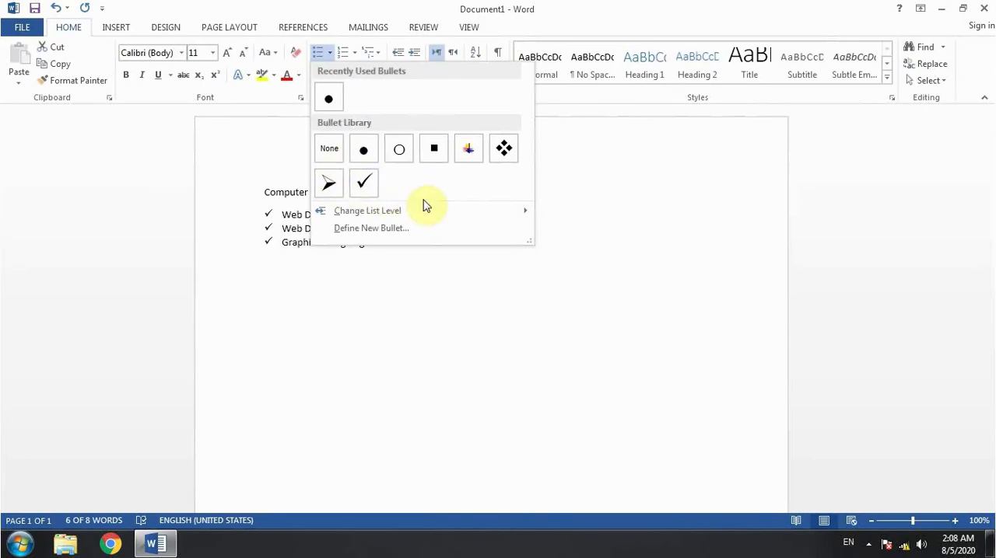
pyautogui.click(381, 229)
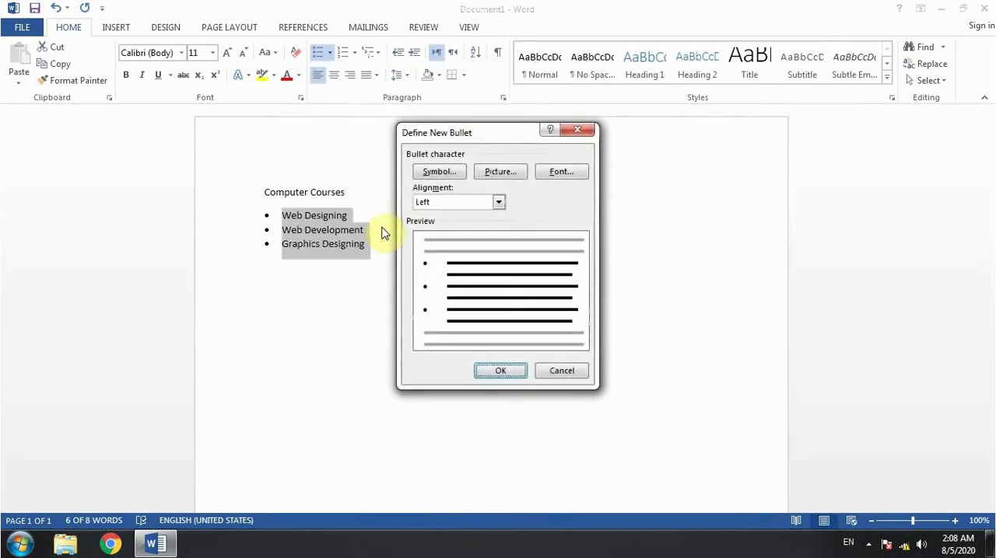
pyautogui.click(451, 173)
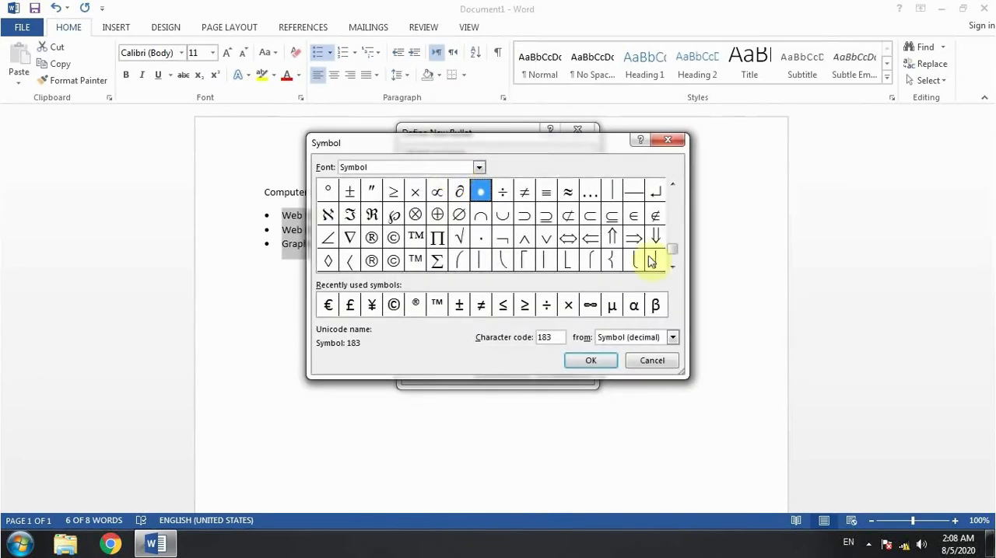
# Choose the underscore from the Symbol font as the new bullet character.
pyautogui.click(671, 184)
pyautogui.click(670, 184)
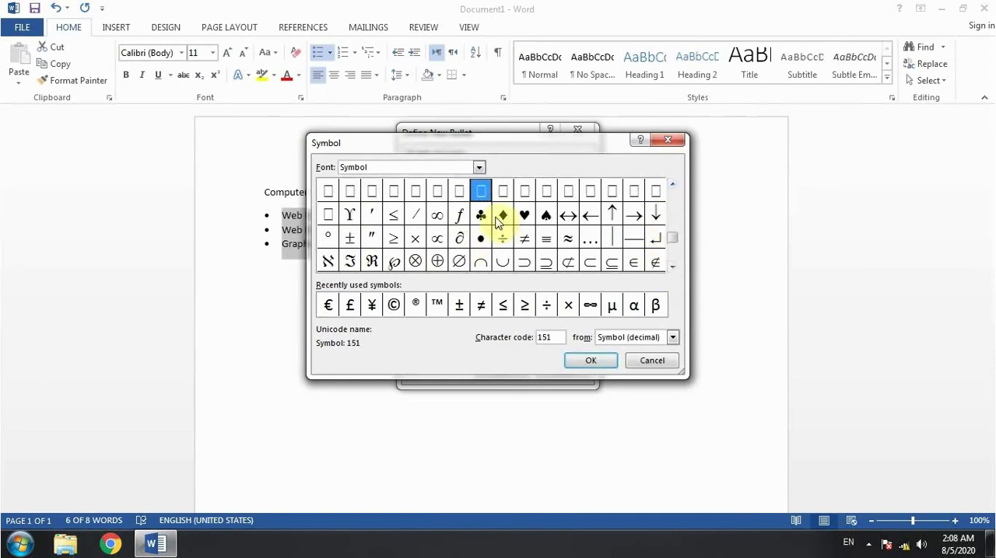
pyautogui.click(481, 215)
pyautogui.click(671, 185)
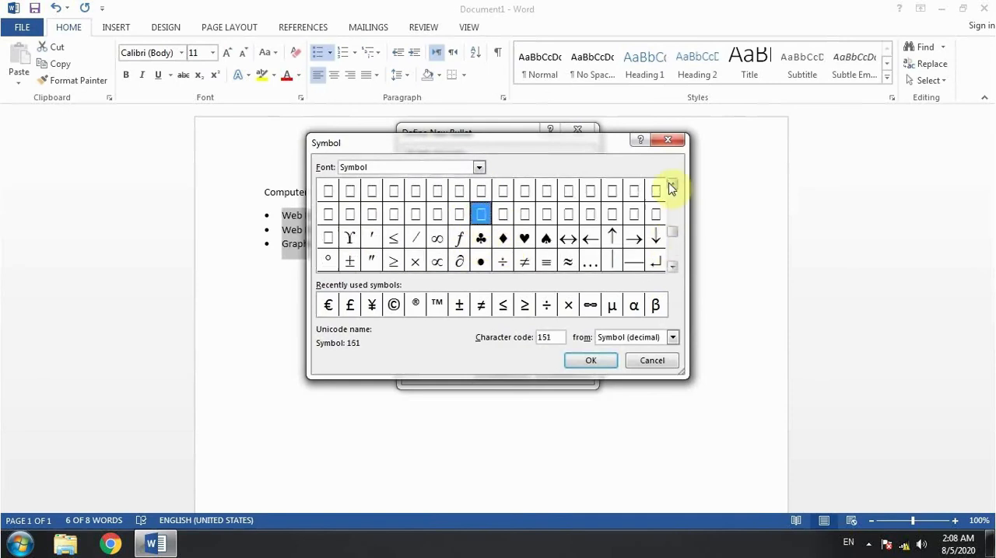
pyautogui.click(671, 185)
pyautogui.click(671, 185)
pyautogui.click(670, 185)
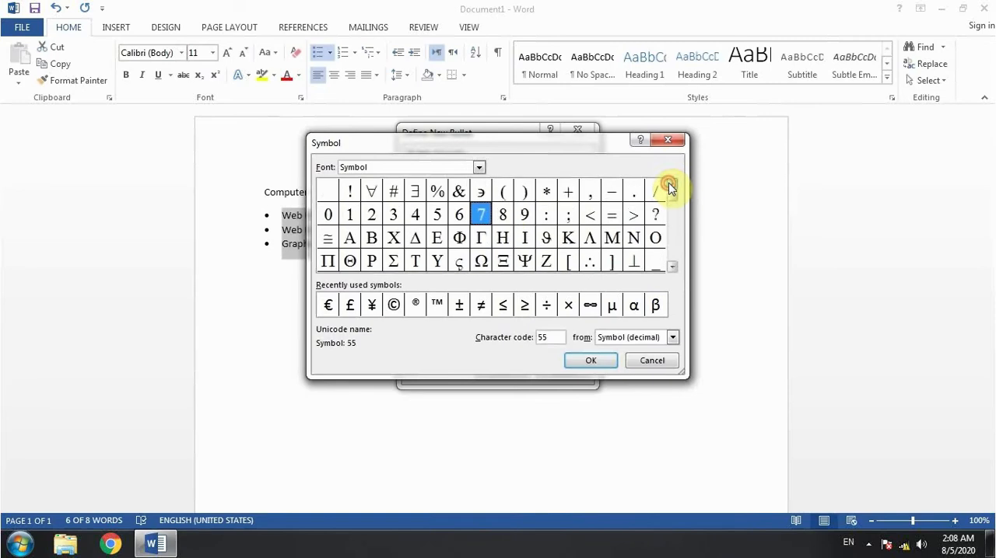
pyautogui.doubleClick(659, 265)
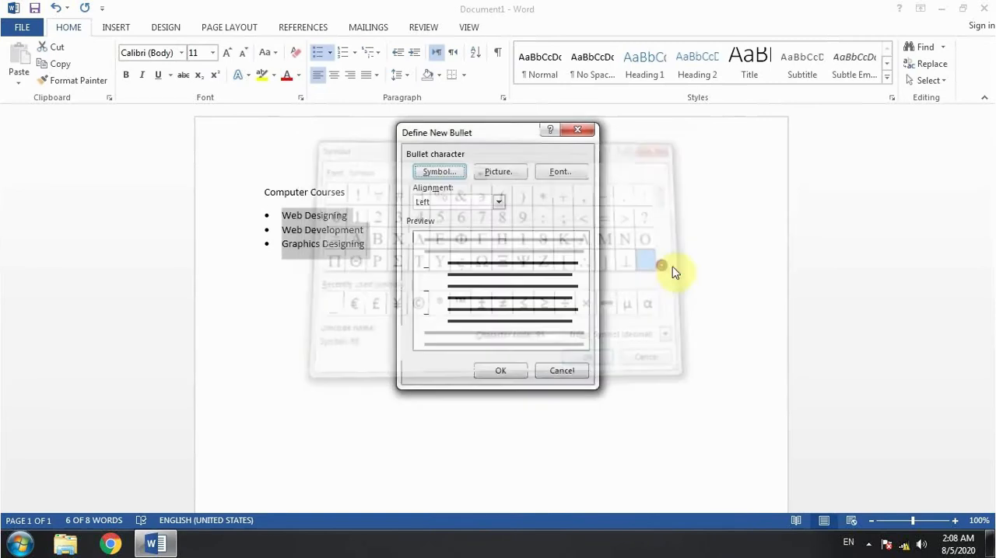
# Reopen the symbol choice for the new bullet, look over the Symbol font's characters, and switch the font to Wingdings.
pyautogui.click(447, 171)
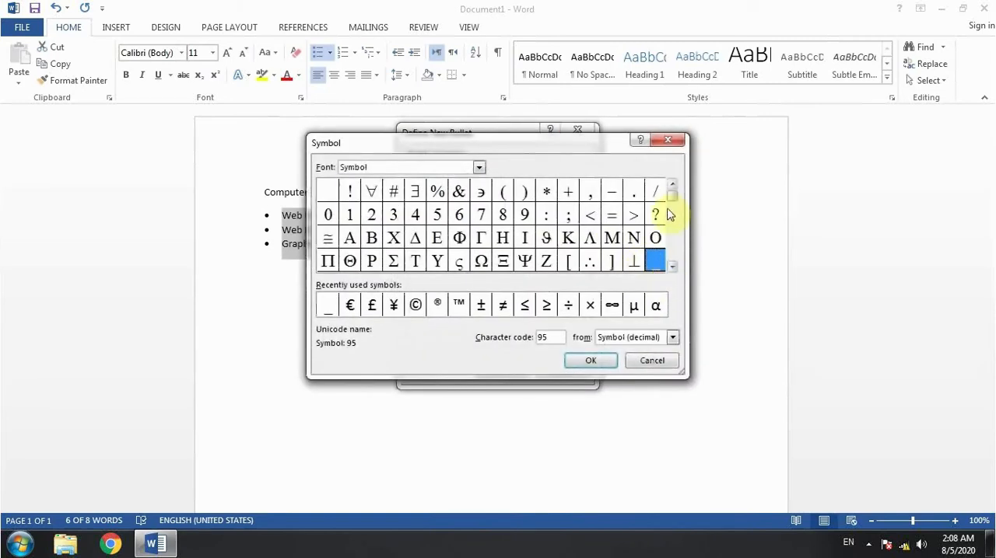
pyautogui.moveTo(671, 196); pyautogui.dragTo(673, 233)
pyautogui.click(673, 261)
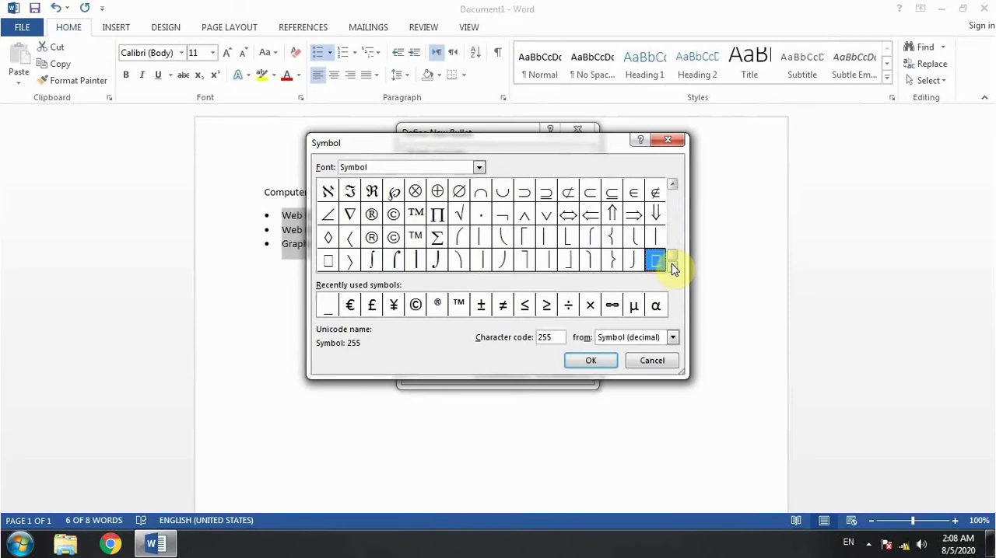
pyautogui.click(478, 169)
pyautogui.moveTo(480, 210); pyautogui.dragTo(480, 222)
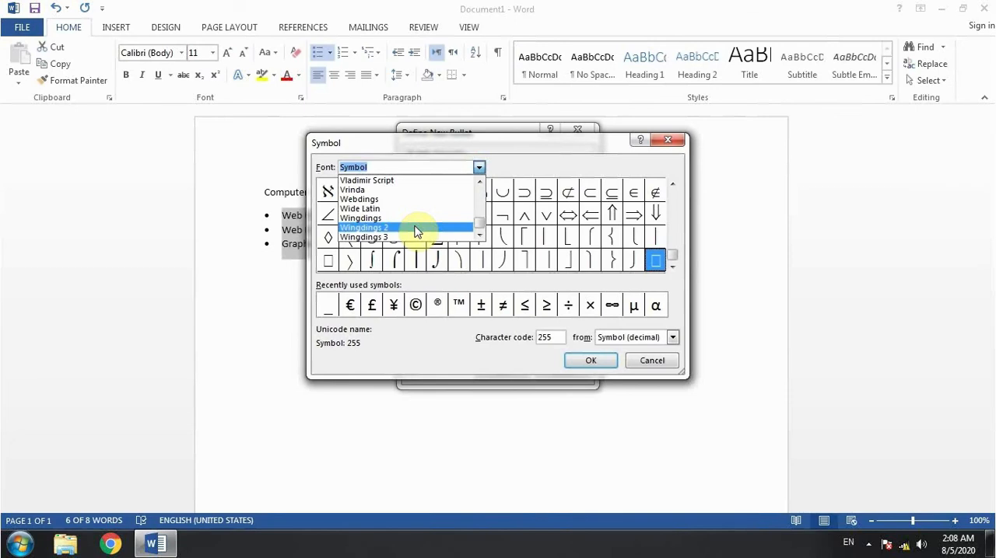
pyautogui.click(367, 219)
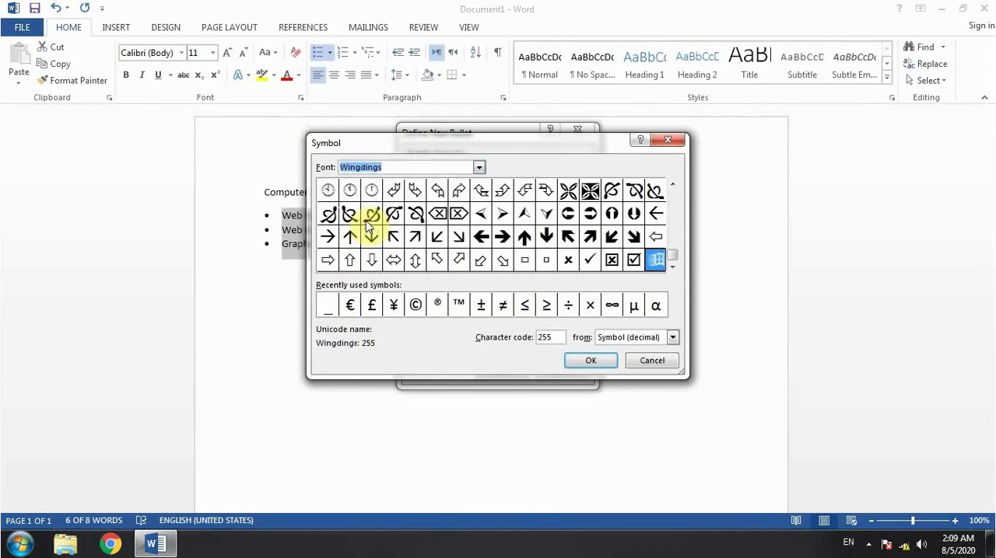
# Browse the Wingdings characters for a suitable bullet, trying the arrow, ornament, telephone, mouse, hand and face symbols.
pyautogui.click(655, 236)
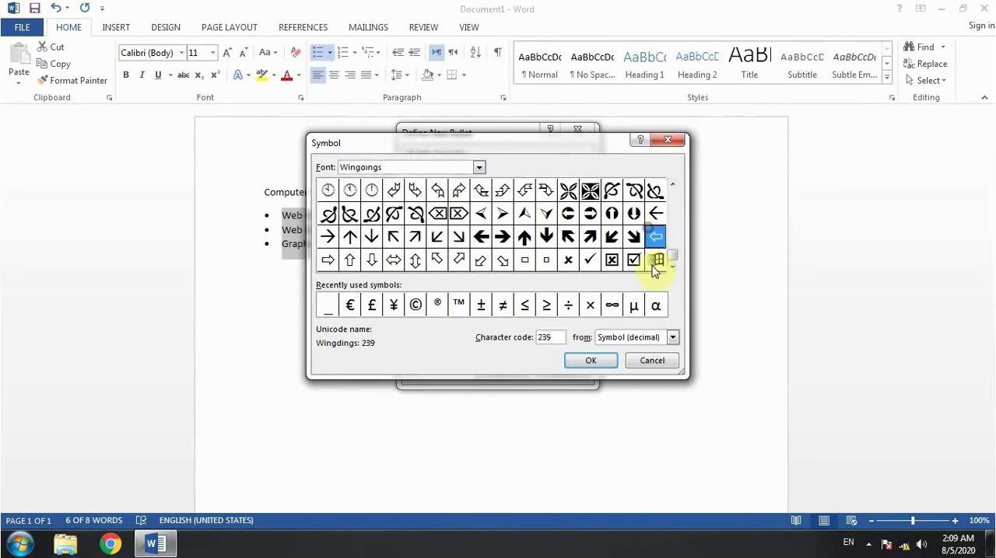
pyautogui.click(672, 185)
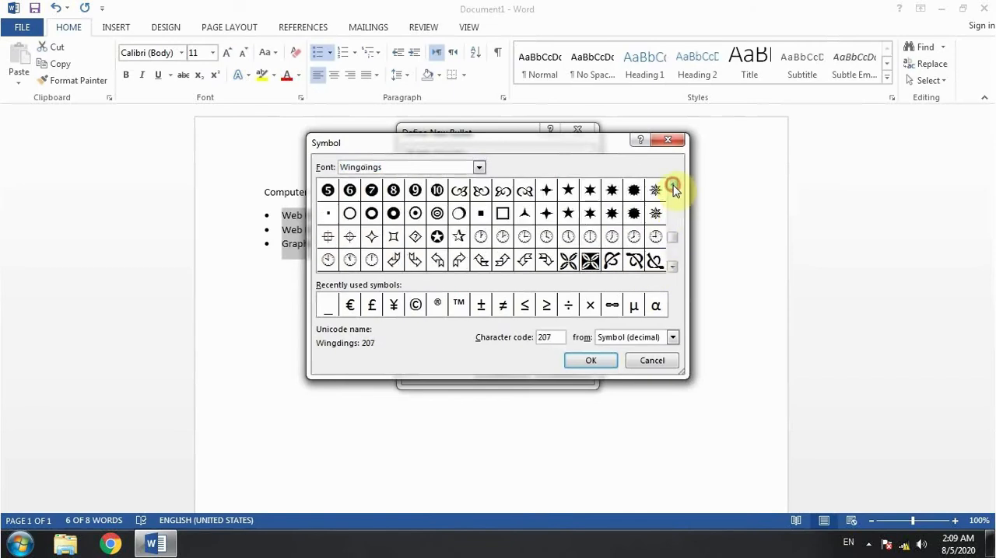
pyautogui.click(672, 187)
pyautogui.click(672, 187)
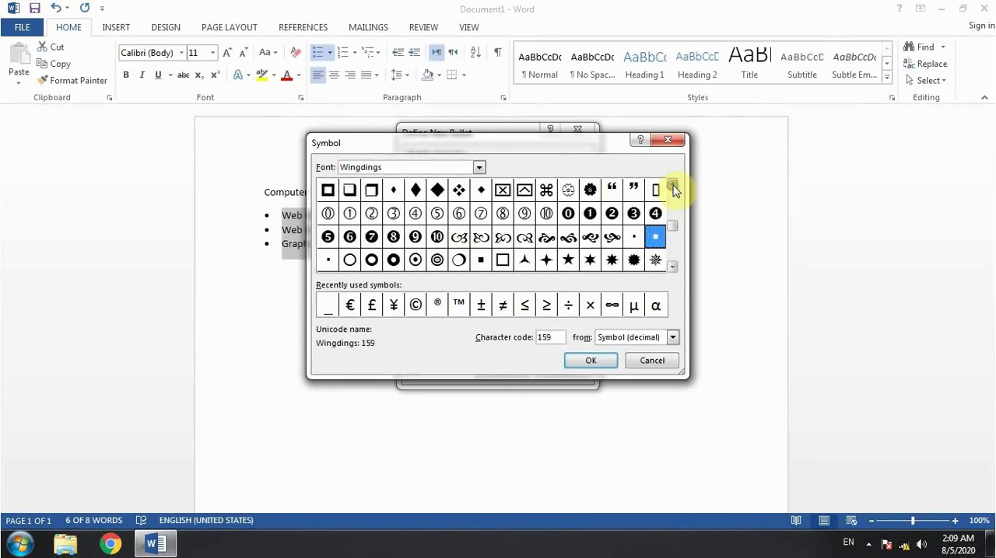
pyautogui.click(546, 238)
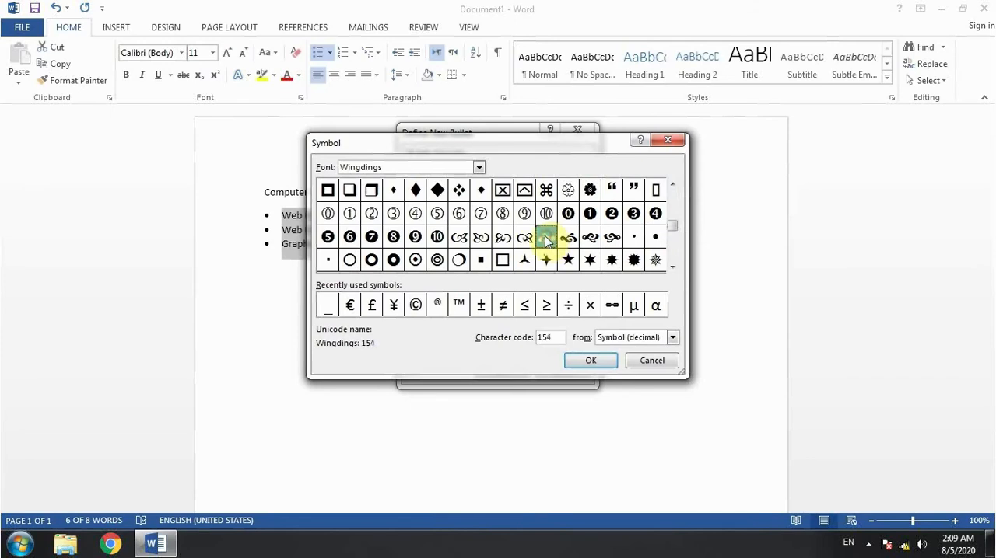
pyautogui.click(525, 238)
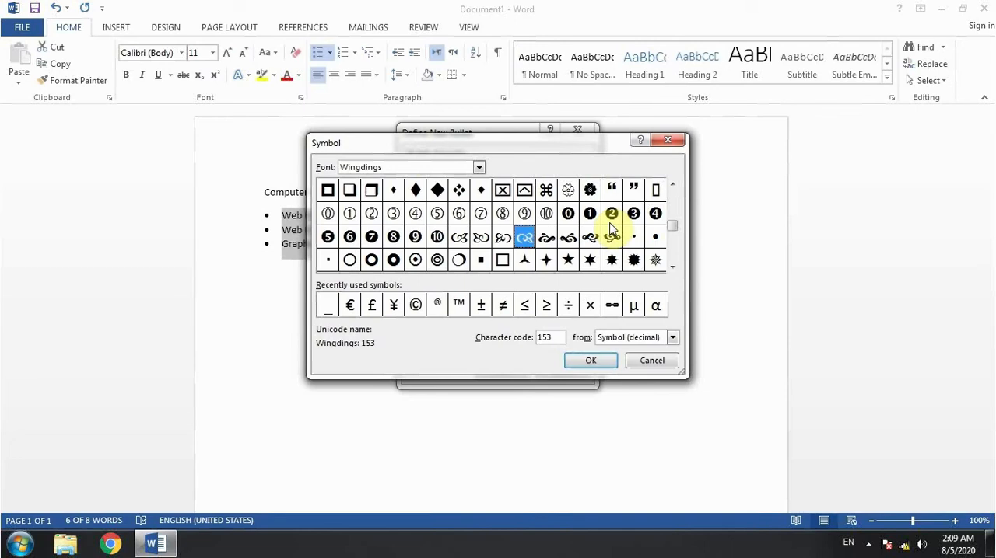
pyautogui.click(671, 186)
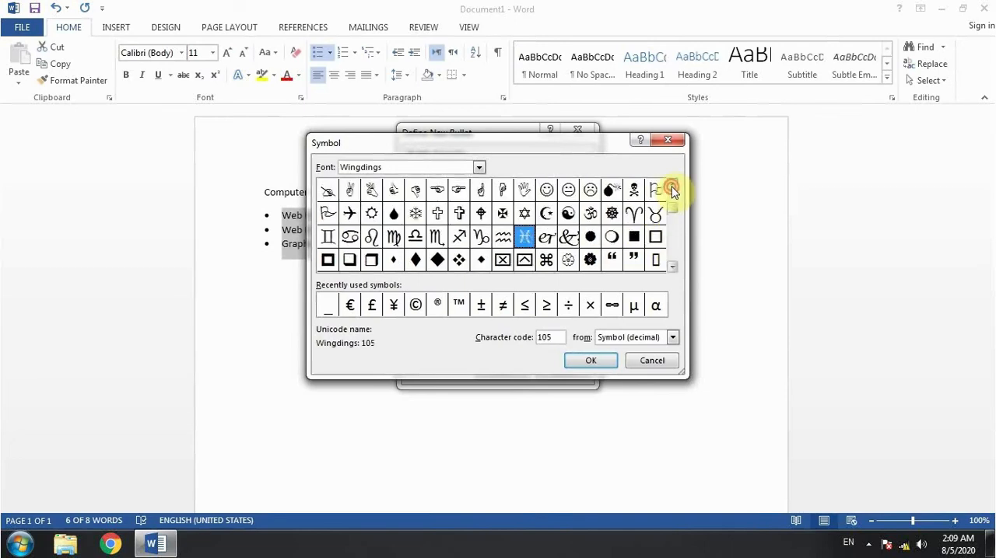
pyautogui.click(671, 186)
pyautogui.click(671, 187)
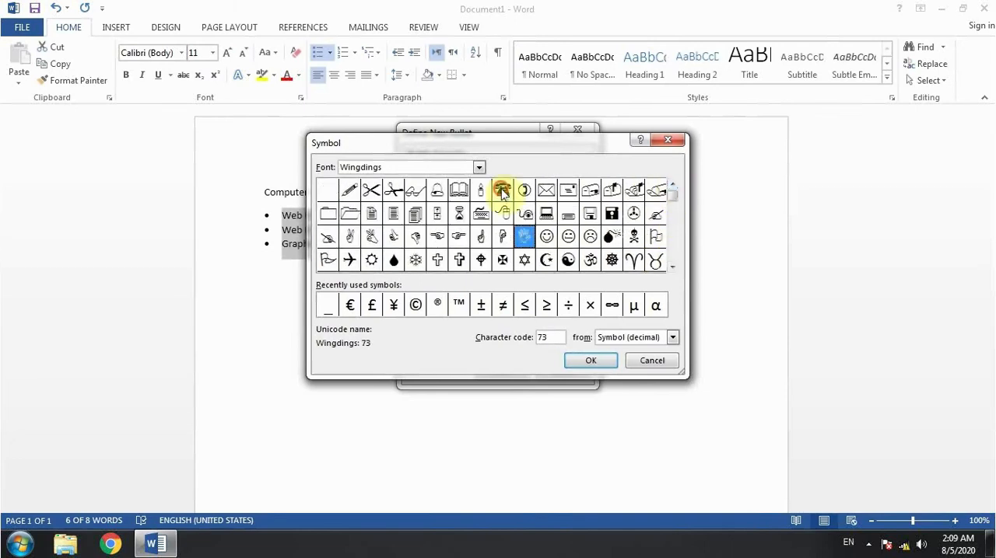
pyautogui.click(502, 190)
pyautogui.click(525, 195)
pyautogui.click(511, 235)
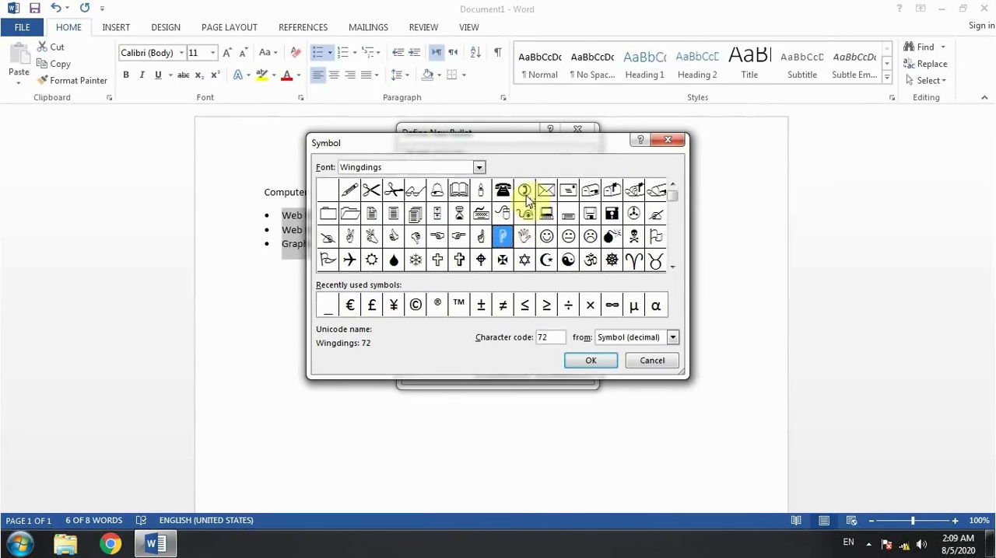
pyautogui.click(526, 195)
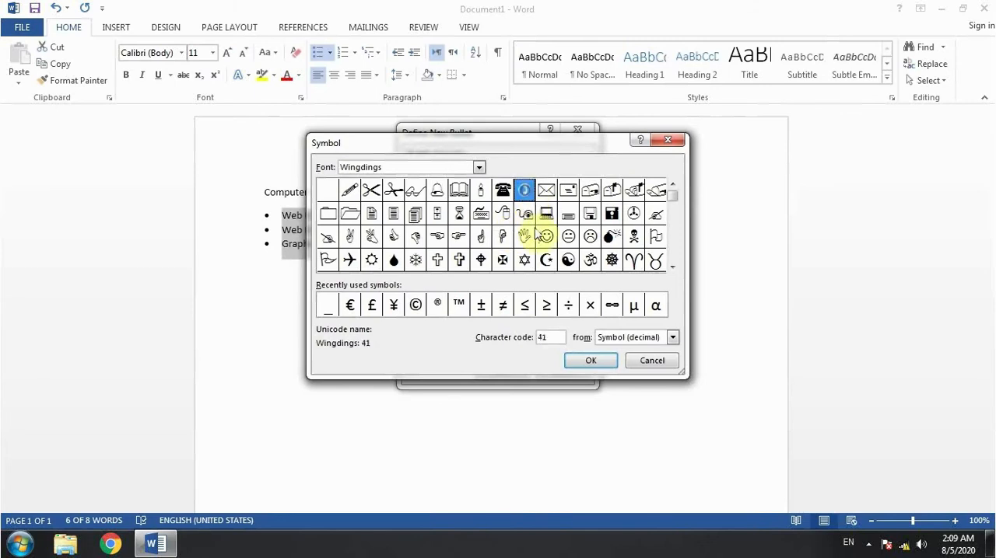
pyautogui.click(525, 215)
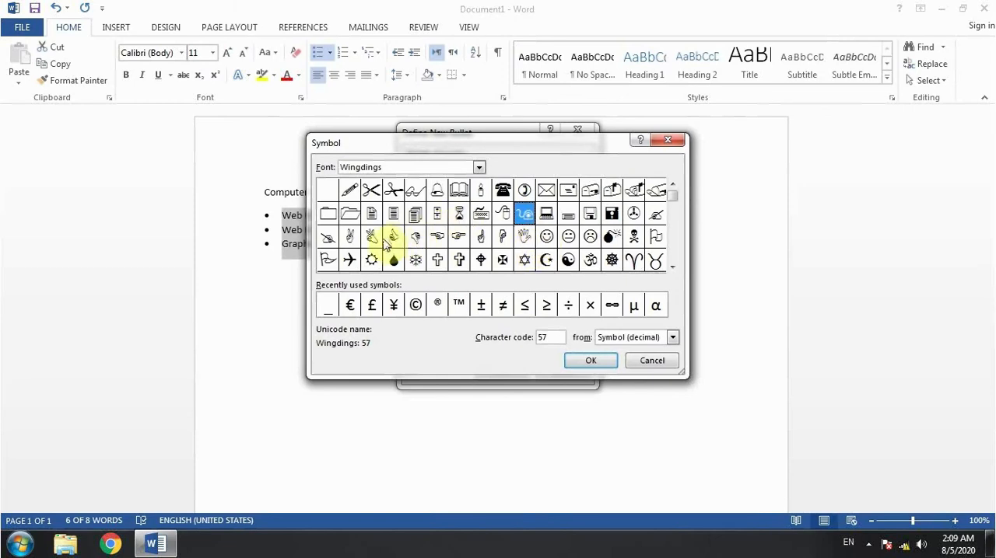
pyautogui.click(391, 235)
pyautogui.click(502, 236)
pyautogui.click(568, 243)
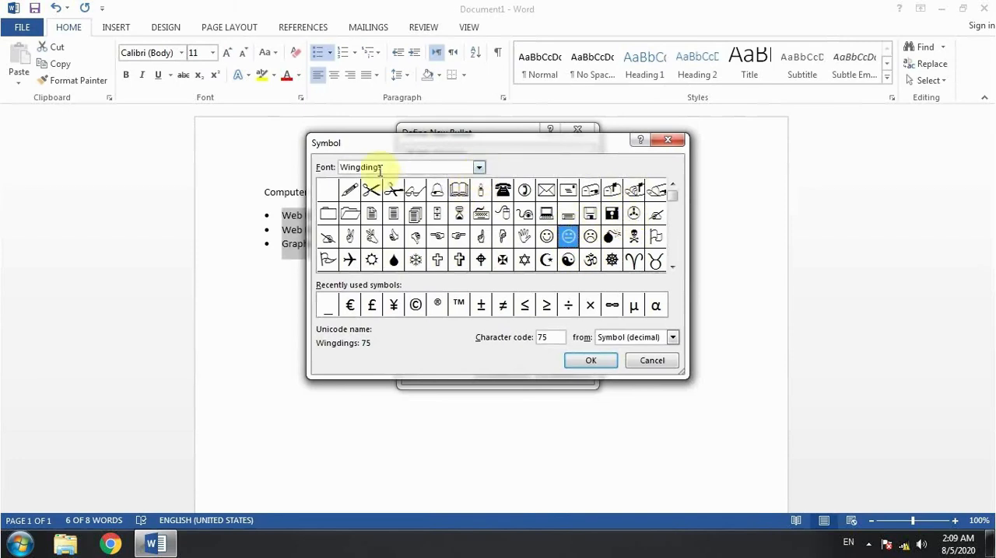
# Switch the symbol font to Wingdings 2 and look through its characters.
pyautogui.click(480, 168)
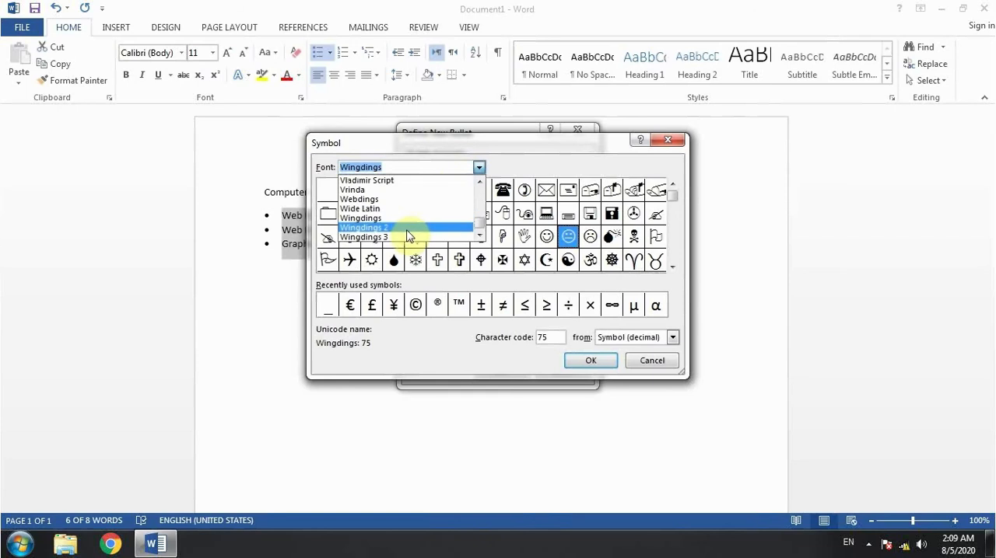
pyautogui.click(406, 229)
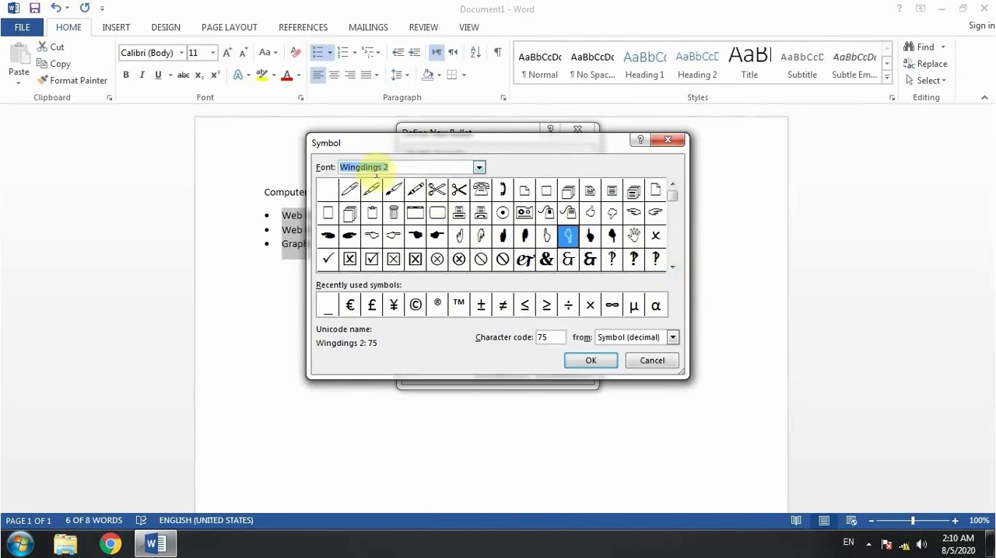
pyautogui.click(672, 267)
pyautogui.click(670, 266)
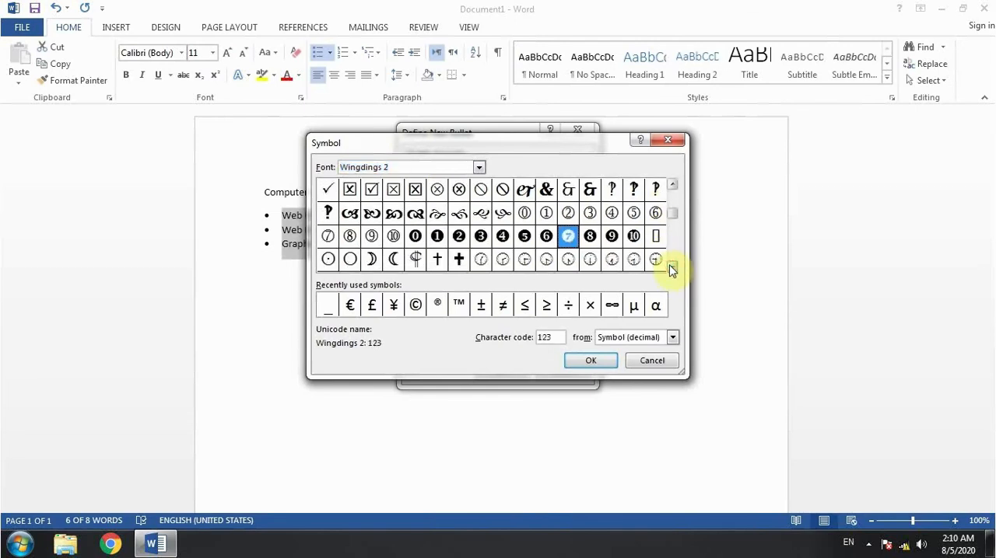
pyautogui.click(671, 266)
pyautogui.click(671, 266)
pyautogui.click(671, 266)
pyautogui.click(670, 266)
pyautogui.click(671, 266)
pyautogui.click(670, 266)
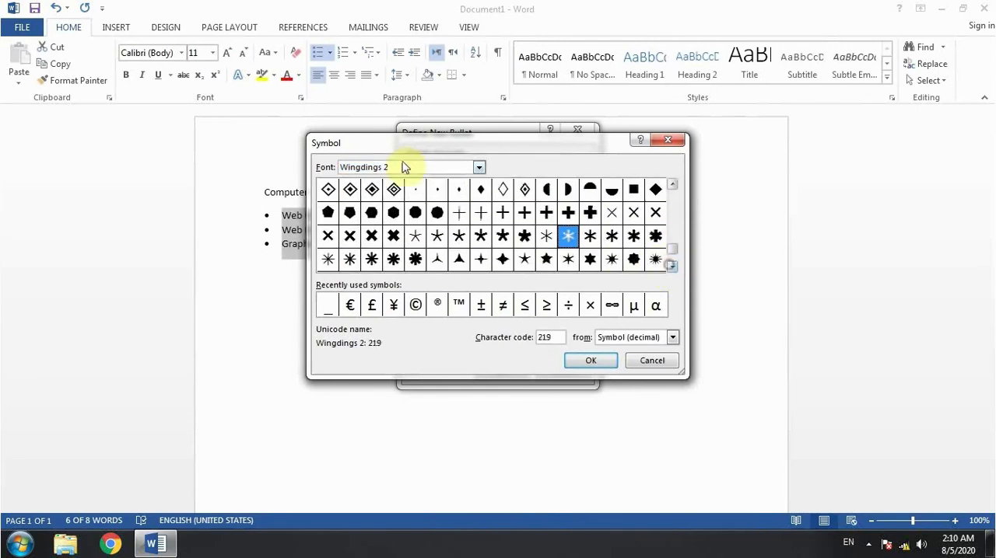
# Switch the symbol font to Wingdings 3 and look through its arrow characters.
pyautogui.click(478, 167)
pyautogui.click(404, 238)
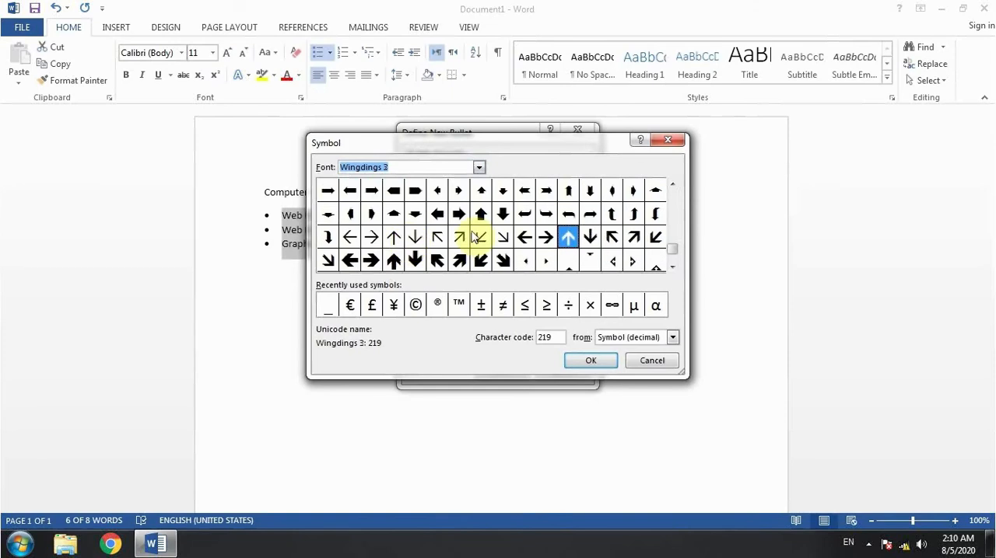
pyautogui.click(670, 219)
pyautogui.click(672, 186)
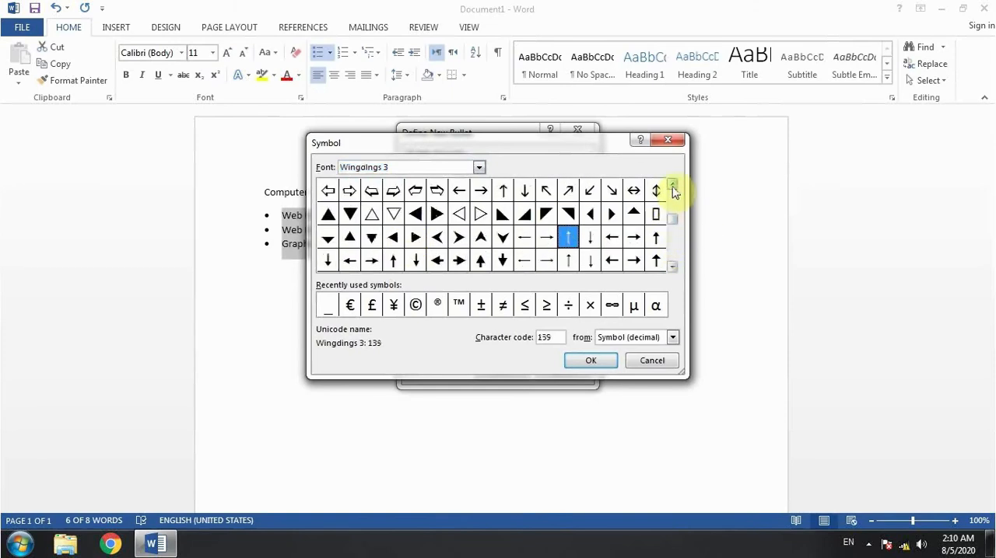
pyautogui.click(672, 187)
pyautogui.click(672, 187)
pyautogui.click(672, 186)
pyautogui.click(672, 186)
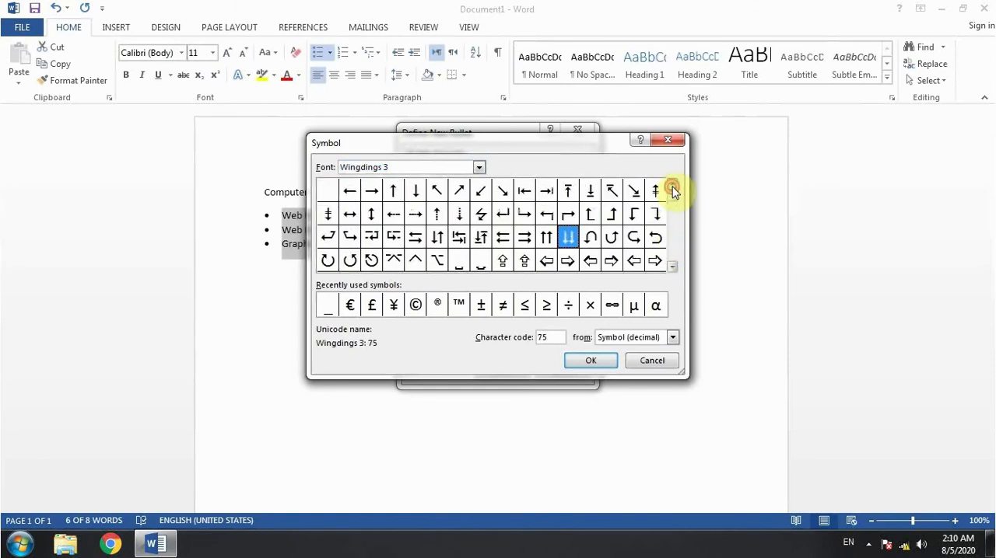
# Choose the open book symbol from Wingdings and apply it as the new bullet for the three course items.
pyautogui.click(478, 167)
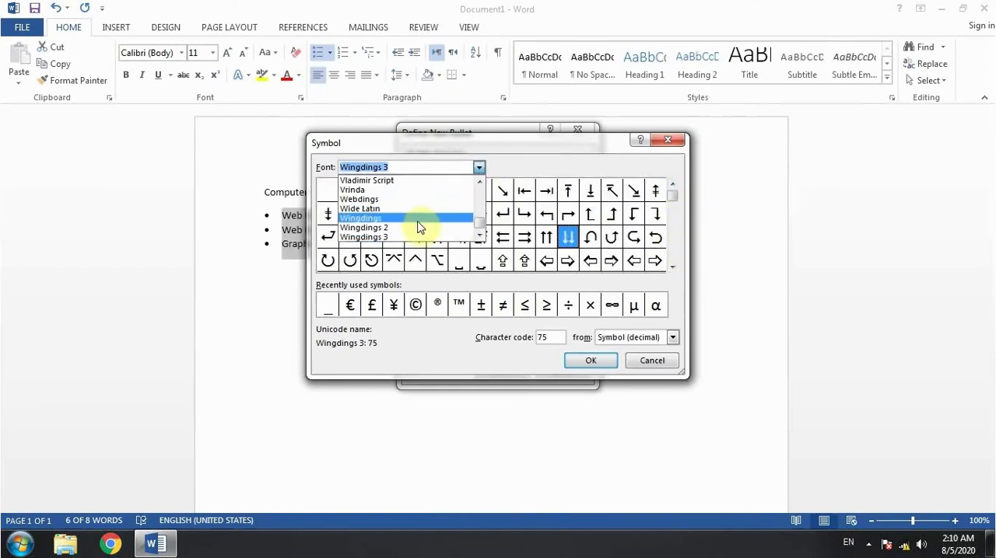
pyautogui.click(419, 219)
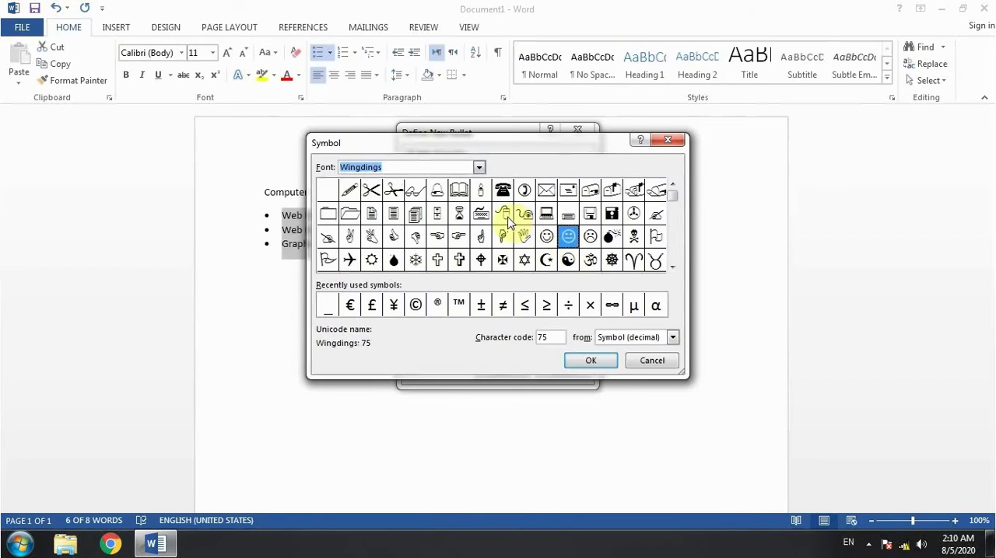
pyautogui.click(458, 190)
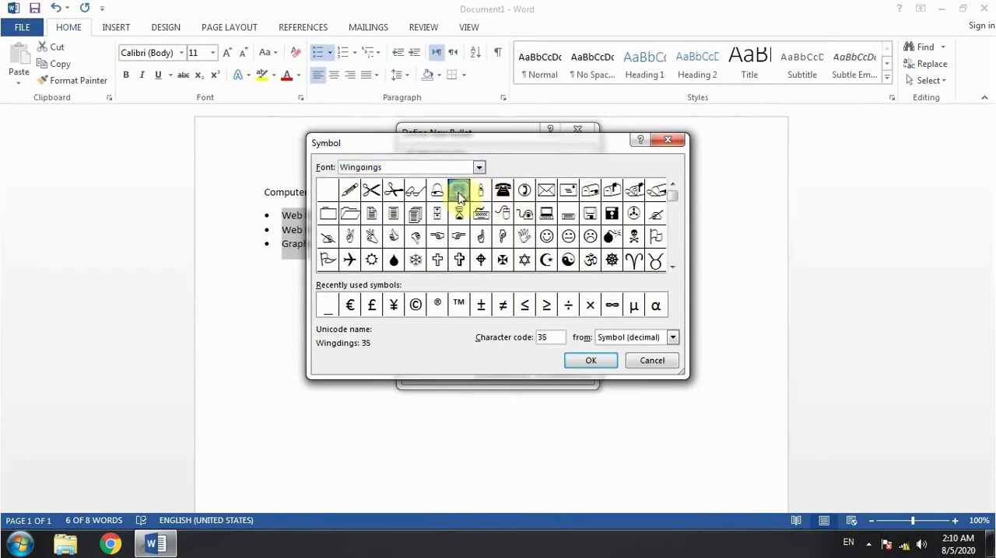
pyautogui.click(597, 361)
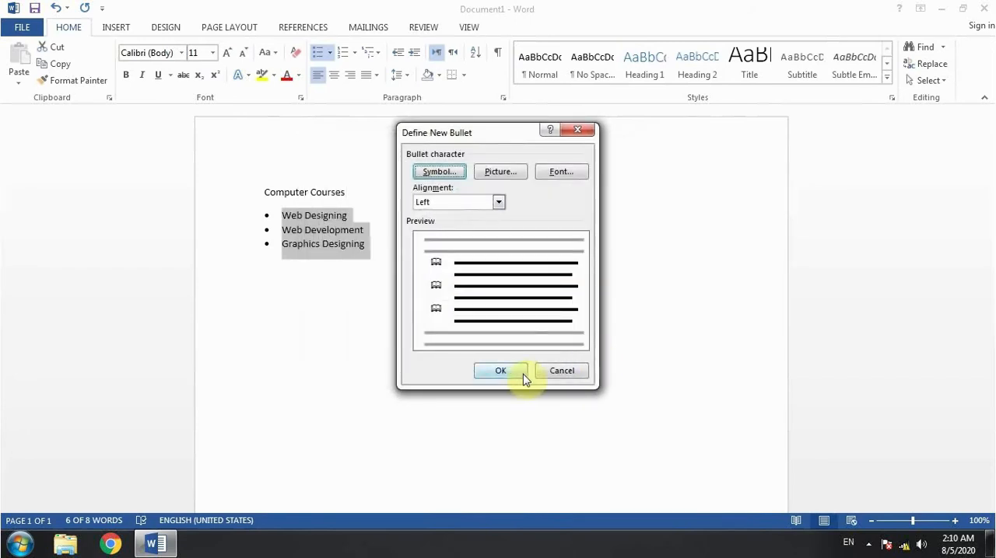
pyautogui.click(500, 371)
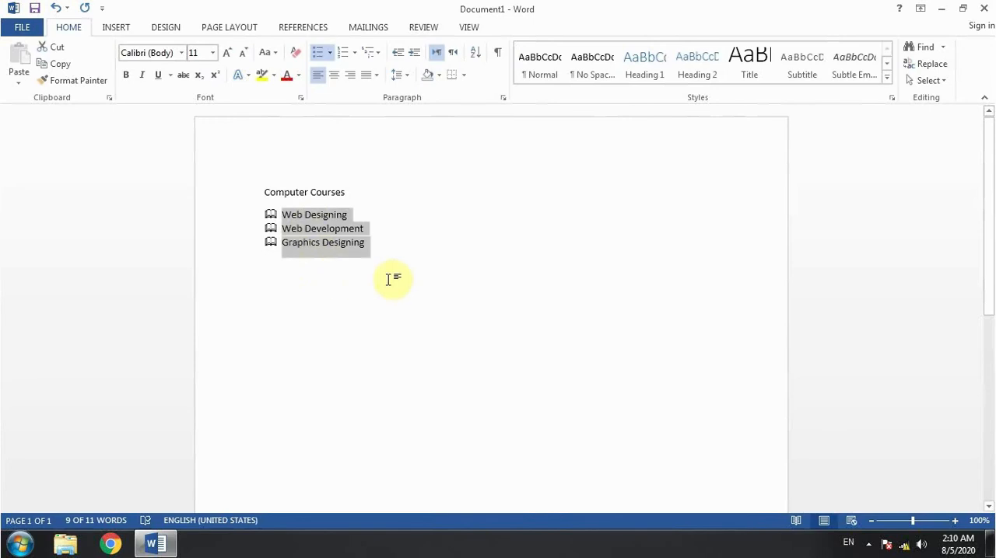
# Check the recently used bullets and the bullet library for the new book symbol.
pyautogui.click(332, 53)
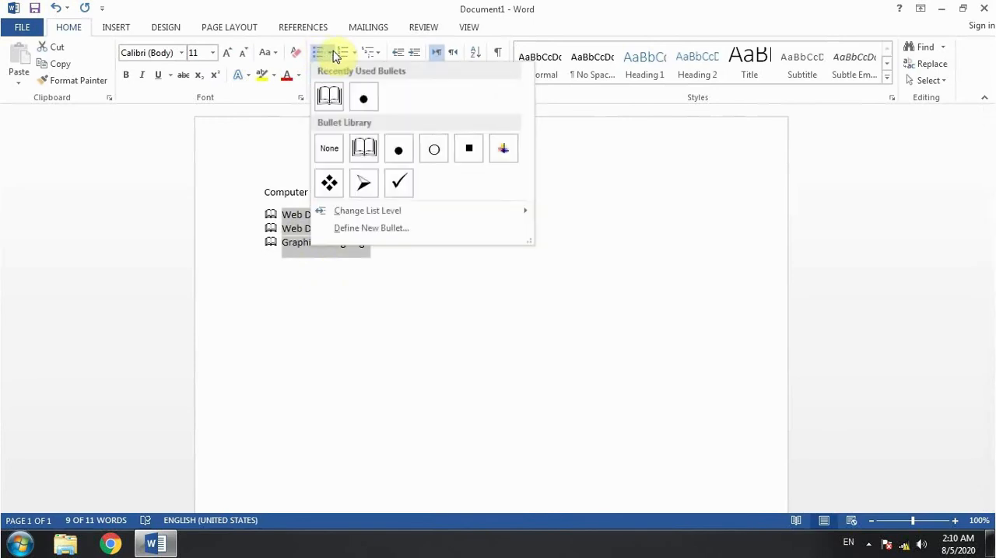
pyautogui.click(349, 292)
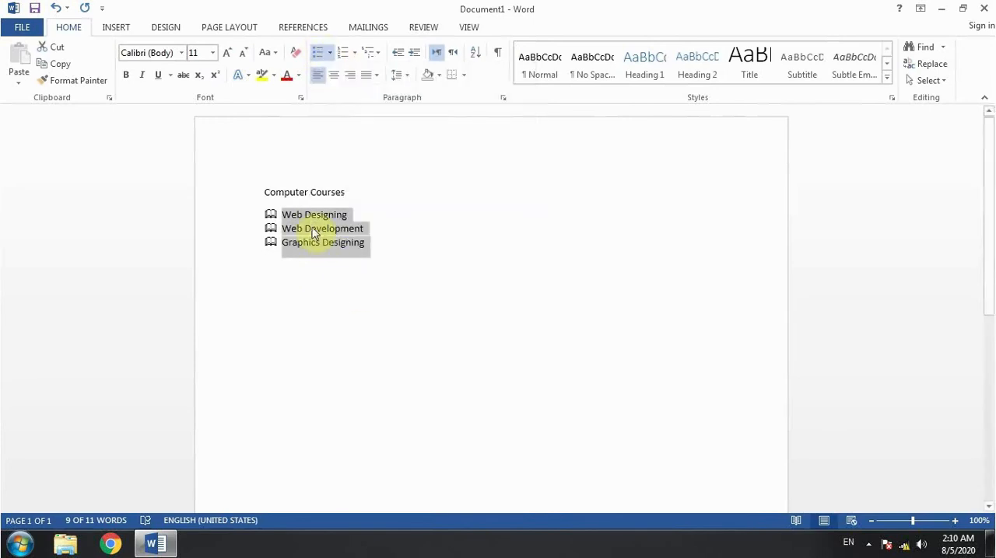
pyautogui.click(308, 226)
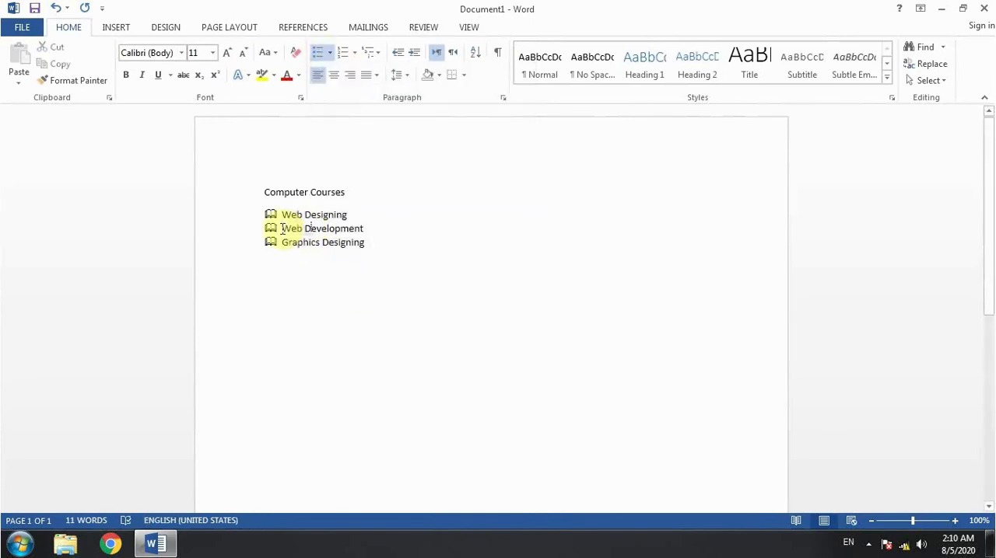
# Change the bullet of only the Web Development item to the arrowhead from the bullet library.
pyautogui.moveTo(283, 228); pyautogui.dragTo(359, 229)
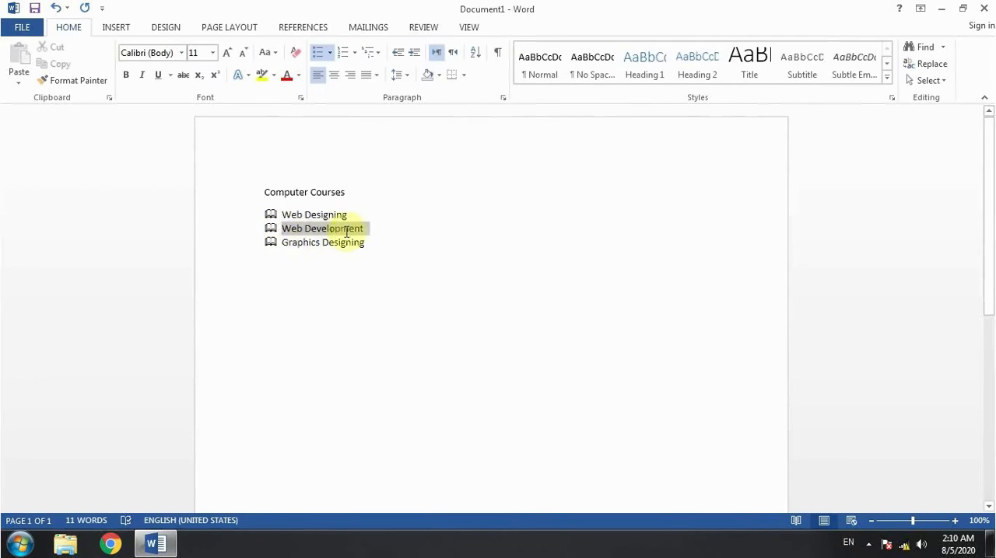
pyautogui.click(330, 53)
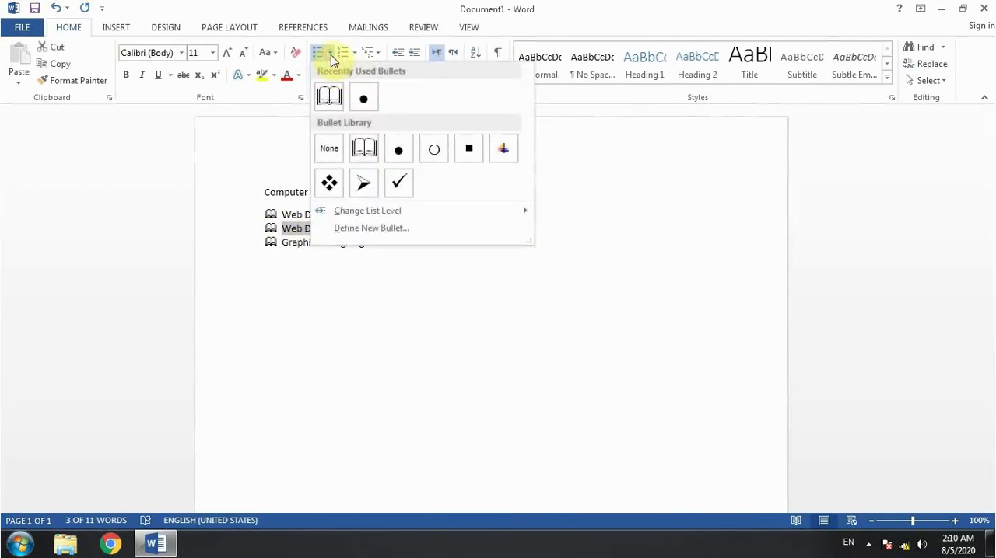
pyautogui.click(364, 184)
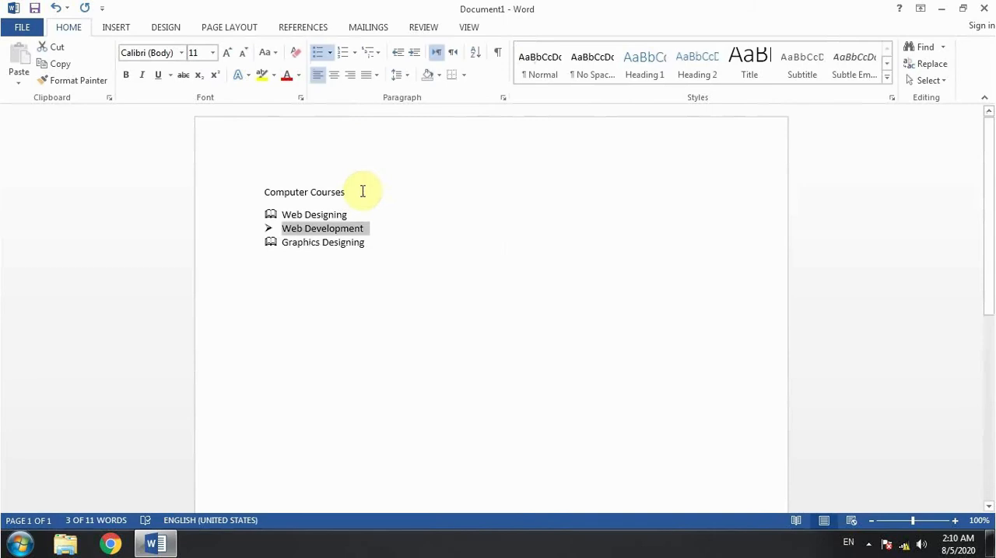
# Undo the arrowhead bullet on Web Development and the book bullets on the three course items.
pyautogui.hotkey('ctrl', 'z')
pyautogui.click(377, 208)
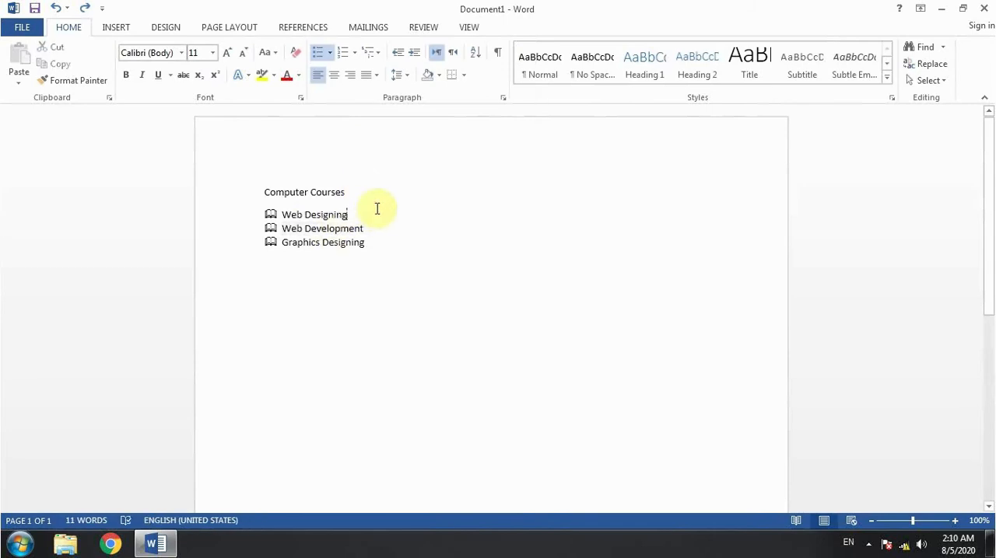
pyautogui.hotkey('ctrl', 'z')
pyautogui.click(378, 198)
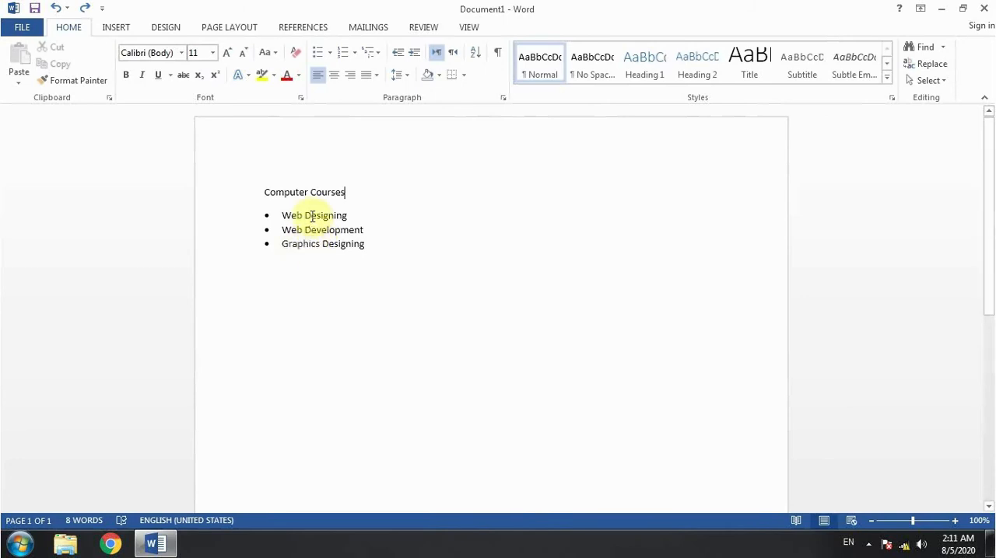
# Check the recently used bullets and the bullet library without applying a bullet.
pyautogui.doubleClick(321, 236)
pyautogui.click(351, 254)
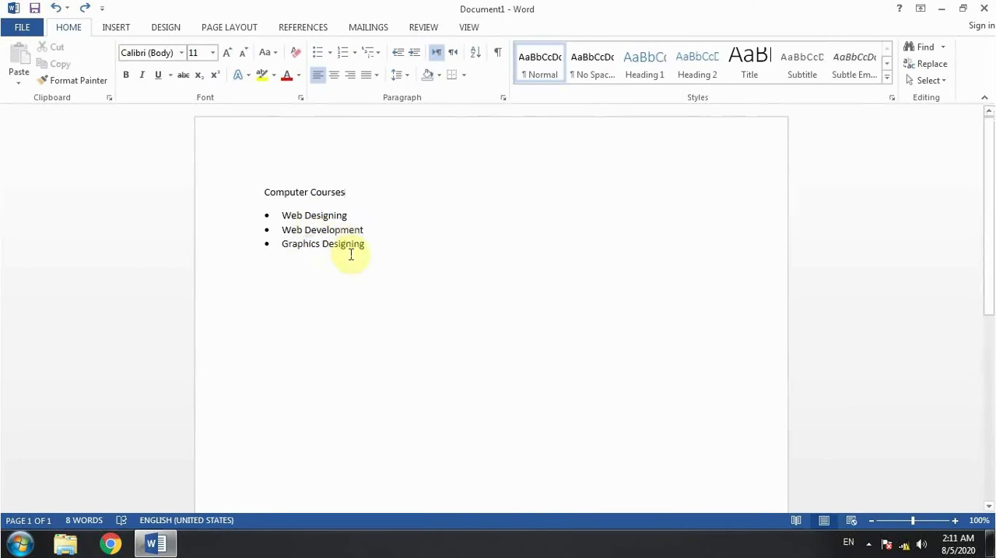
pyautogui.click(330, 54)
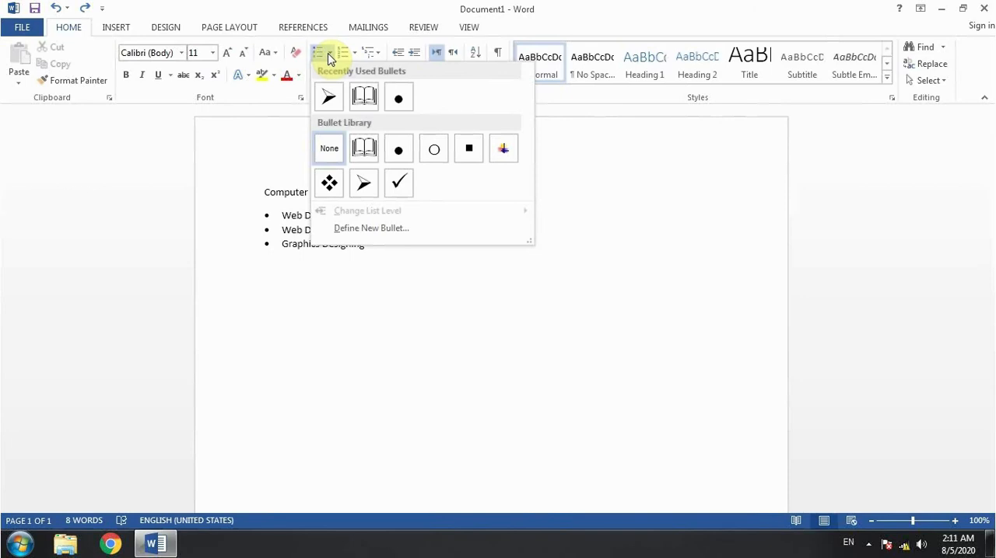
pyautogui.click(325, 319)
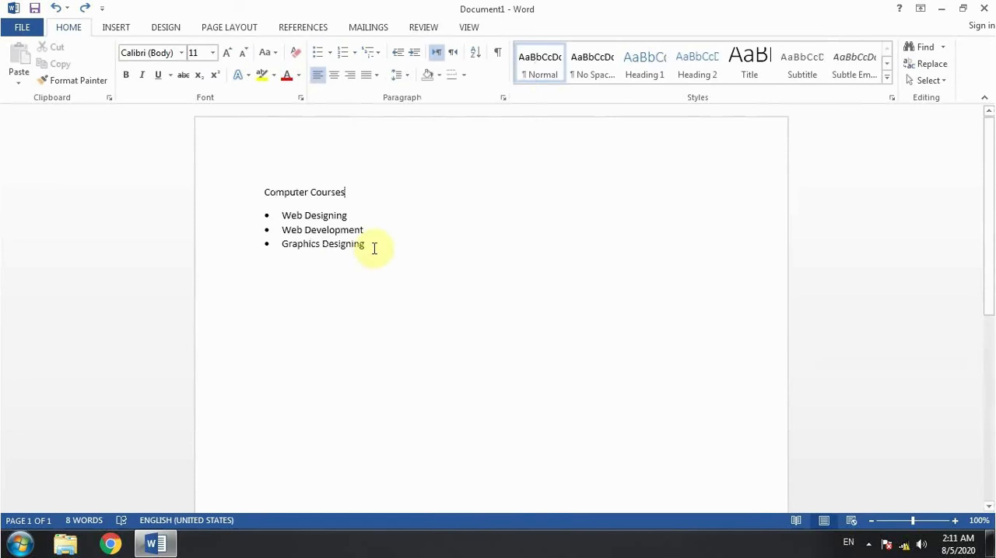
# Look through the numbering library for the three course items and the multilevel list library without applying a format.
pyautogui.moveTo(372, 247); pyautogui.dragTo(282, 225)
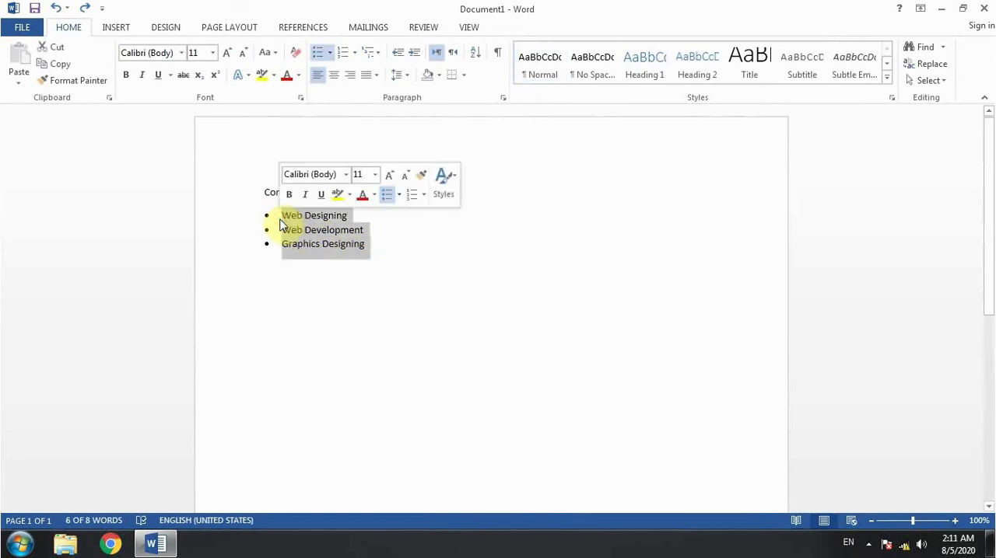
pyautogui.click(354, 52)
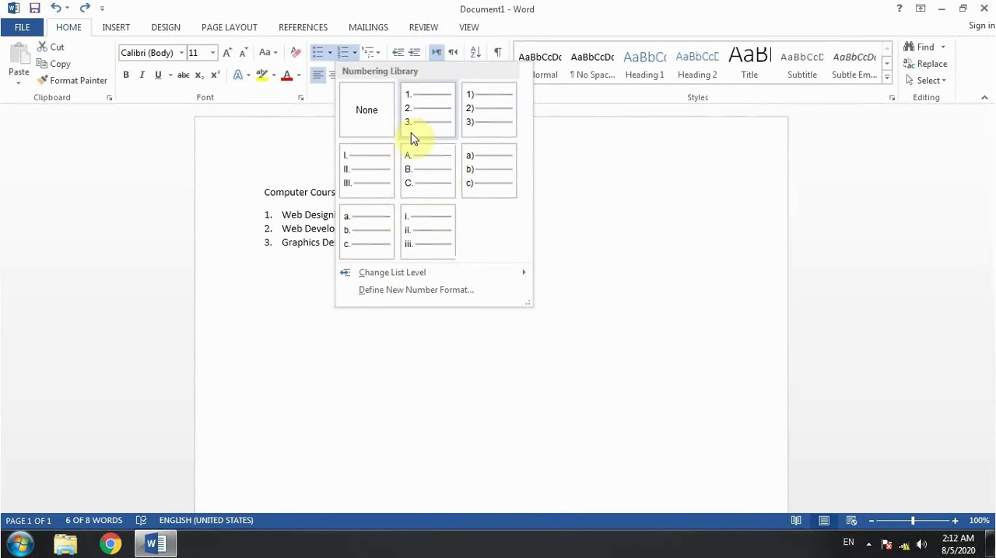
pyautogui.click(287, 288)
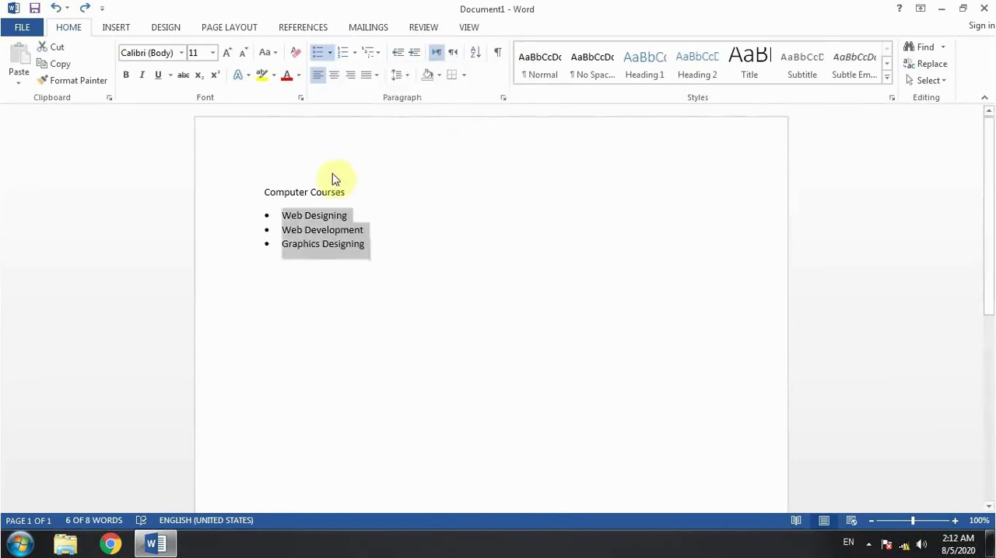
pyautogui.click(365, 215)
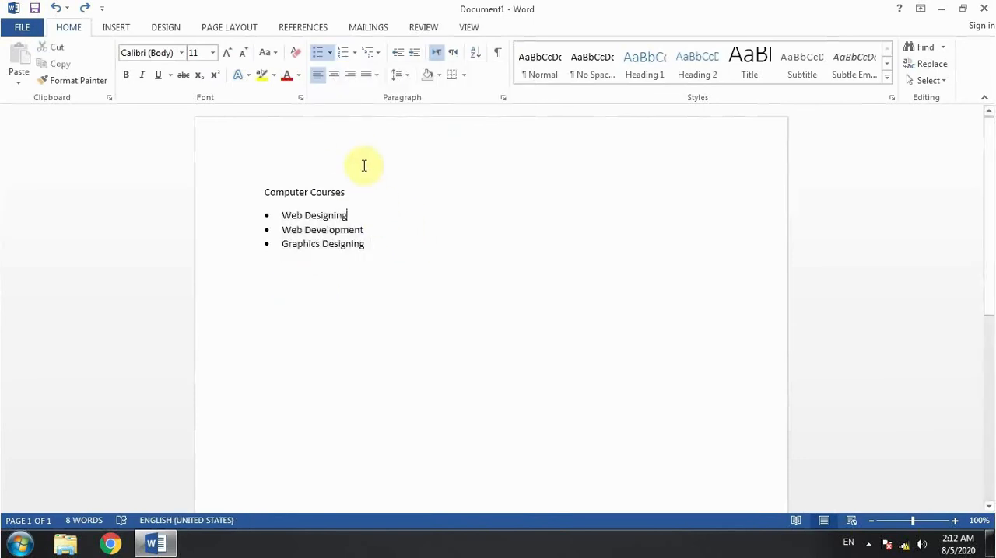
pyautogui.click(378, 54)
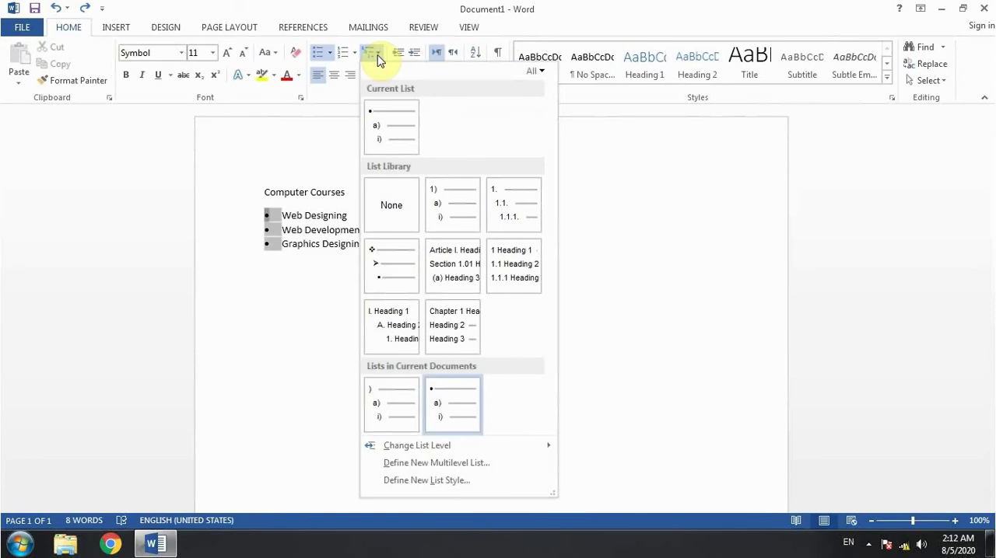
pyautogui.click(318, 288)
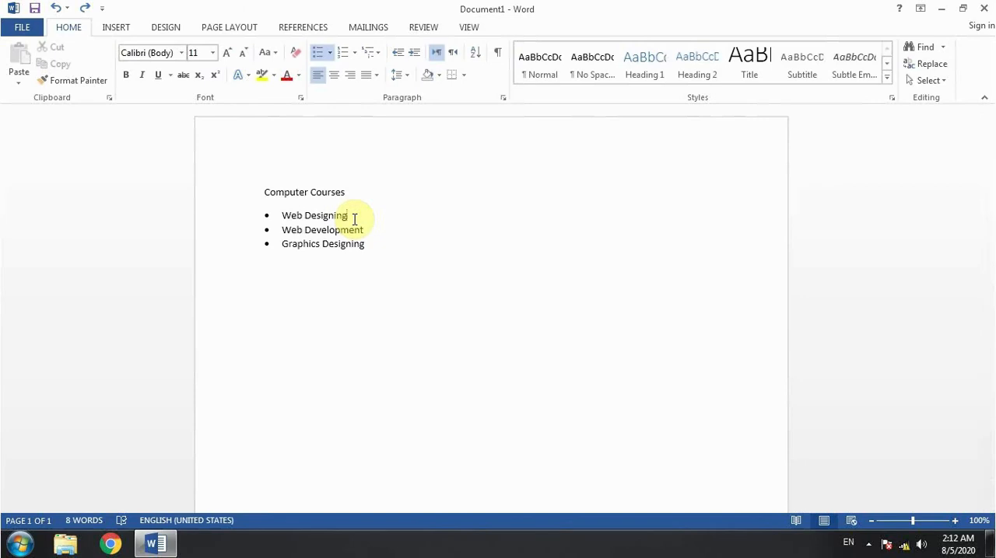
# Add the list items Html, Css and javascript below Web Designing.
pyautogui.press('Return')
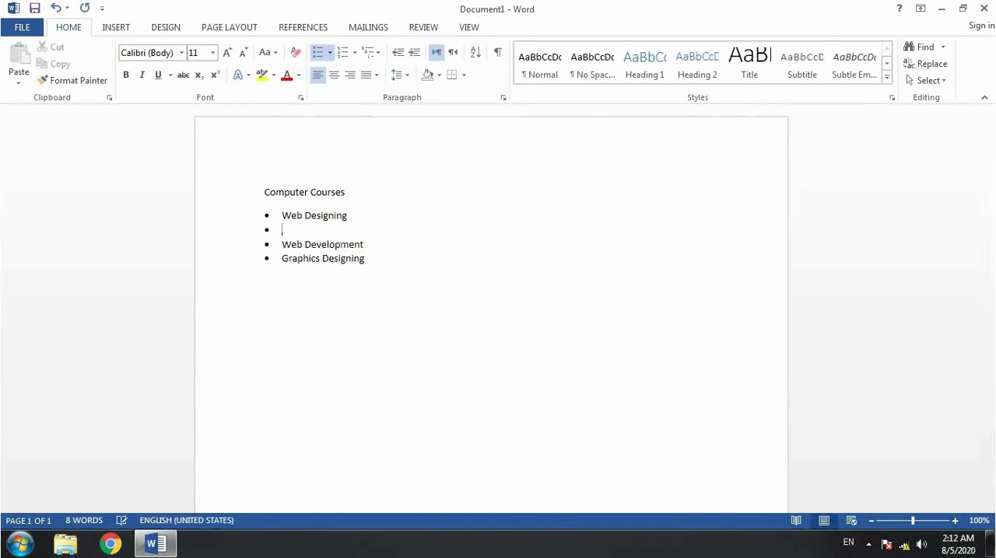
pyautogui.write('Html')
pyautogui.press('Return')
pyautogui.write('Css')
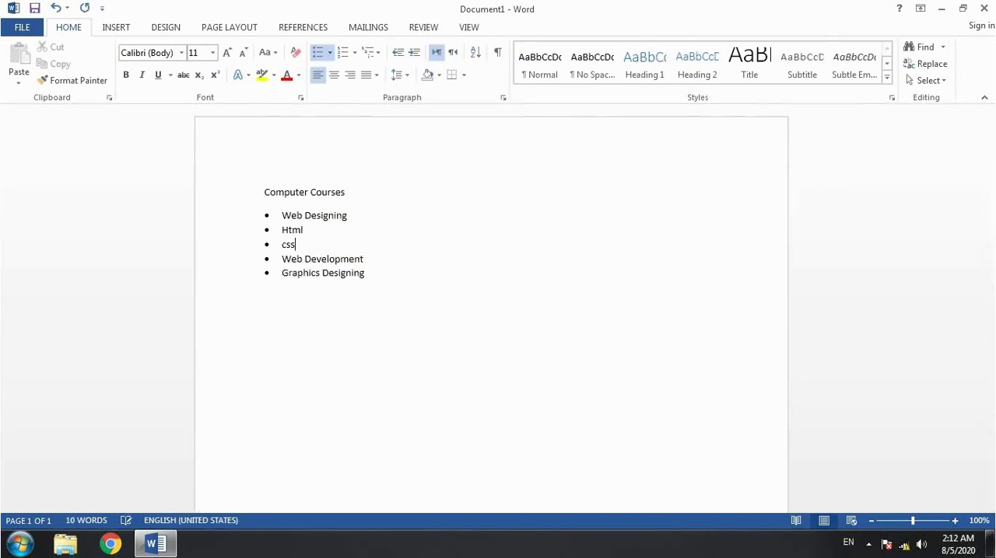
pyautogui.press('Return')
pyautogui.write('javascript')
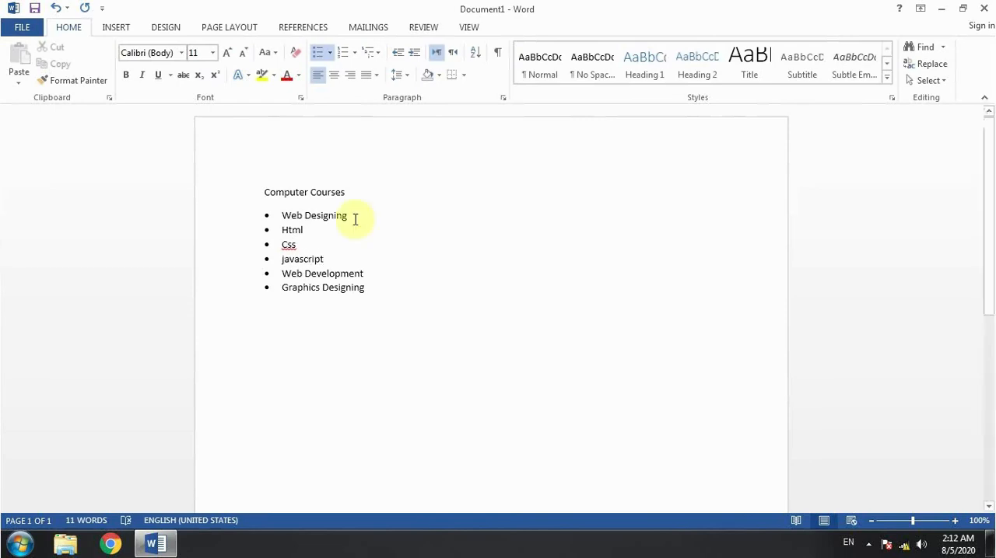
# Add the list items Php and mysql below Web Development.
pyautogui.click(373, 271)
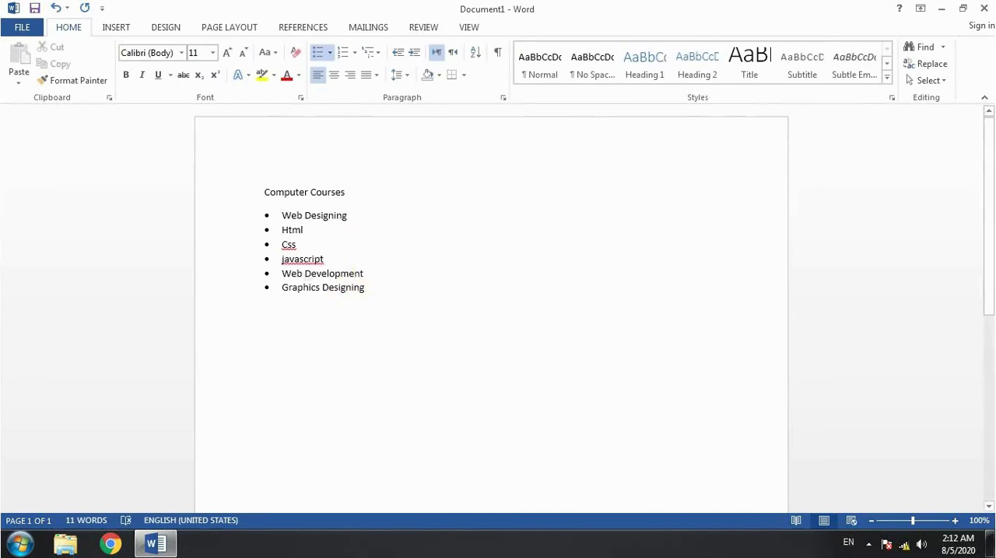
pyautogui.press('Return')
pyautogui.write('php')
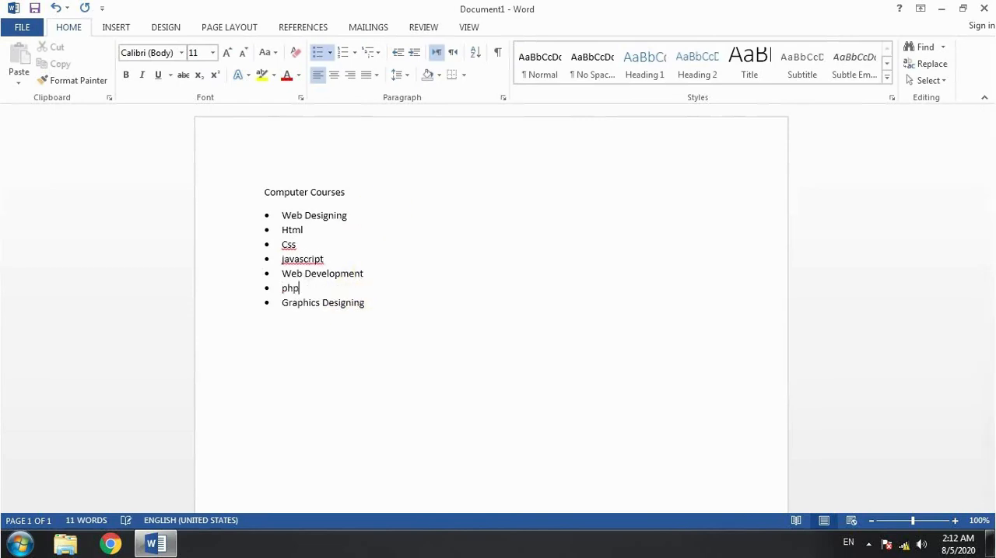
pyautogui.press('Return')
pyautogui.write('mysql')
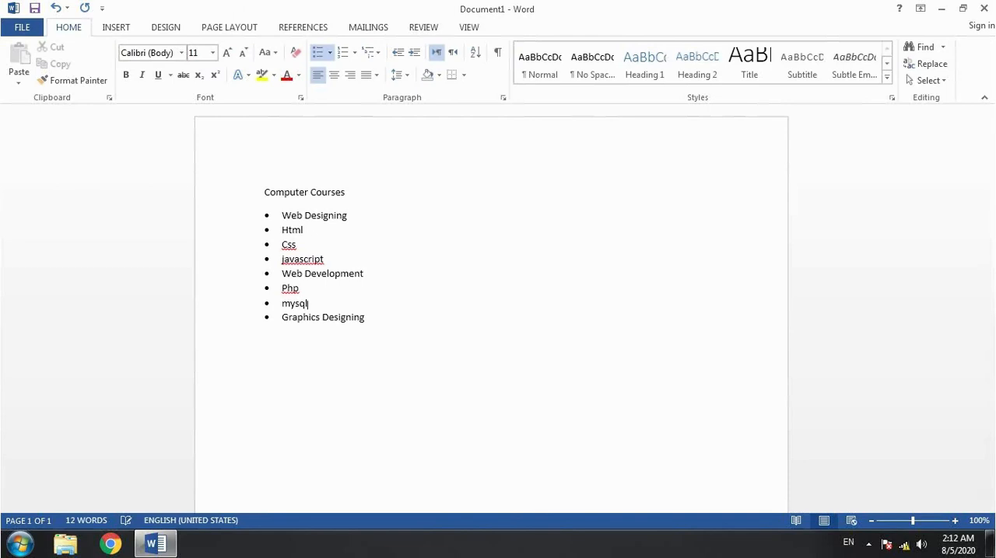
# Add the list items Photoshop, Corel draw and Adobe premier below Graphics Designing.
pyautogui.press('Down')
pyautogui.press('Return')
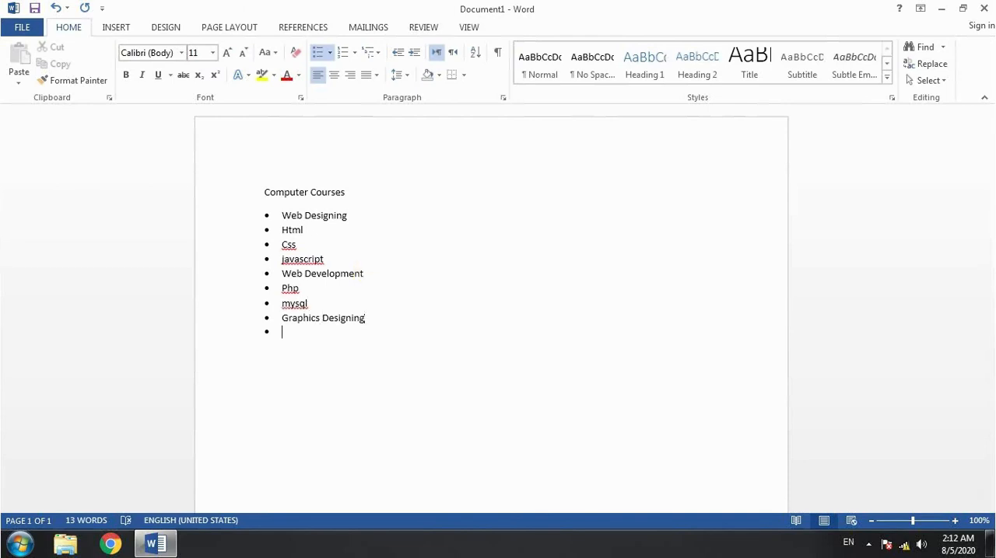
pyautogui.write('photoshop')
pyautogui.press('Return')
pyautogui.write('corel draw')
pyautogui.press('Return')
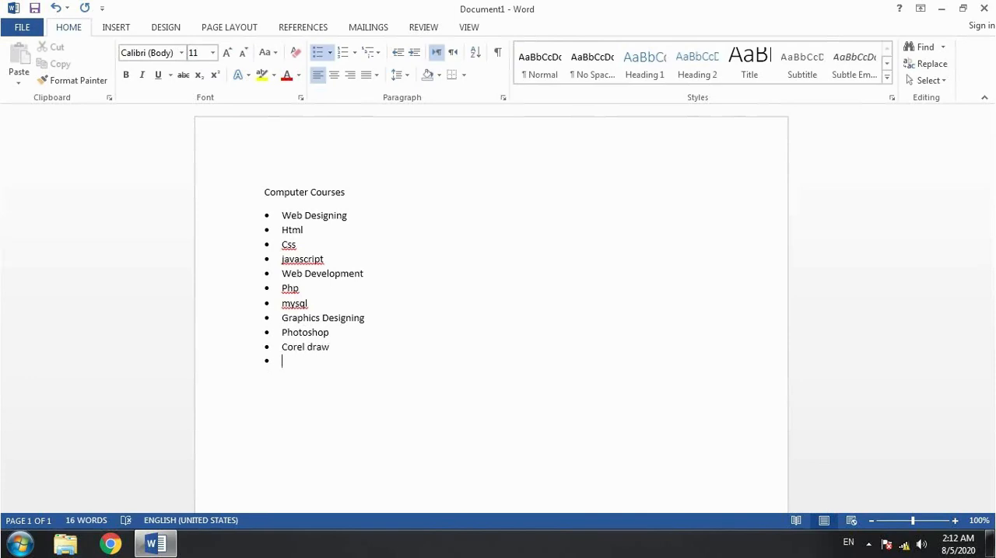
pyautogui.write('adobe premier')
# Examine the Computer Courses heading, its course and topic items, and the multilevel list library.
pyautogui.click(413, 218)
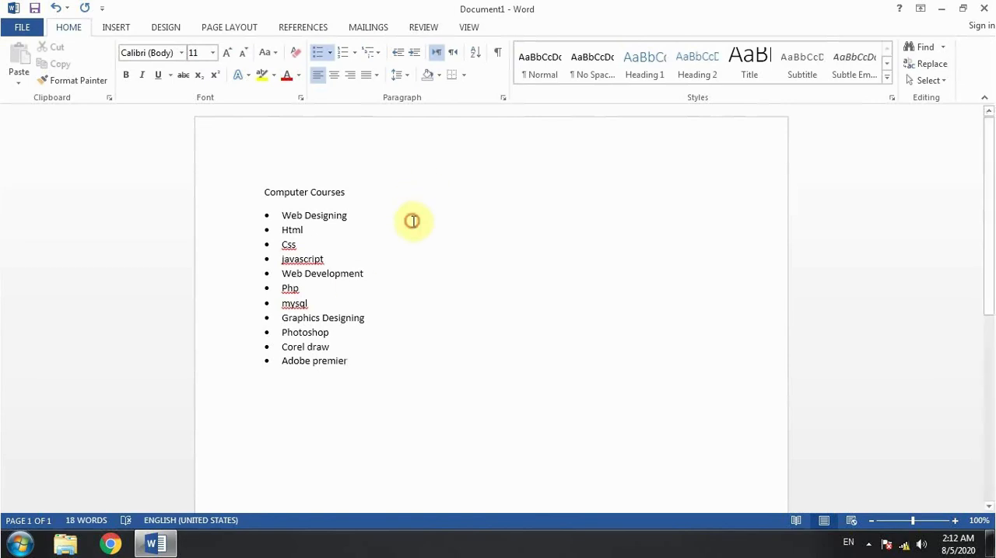
pyautogui.moveTo(280, 216); pyautogui.dragTo(351, 366)
pyautogui.click(350, 259)
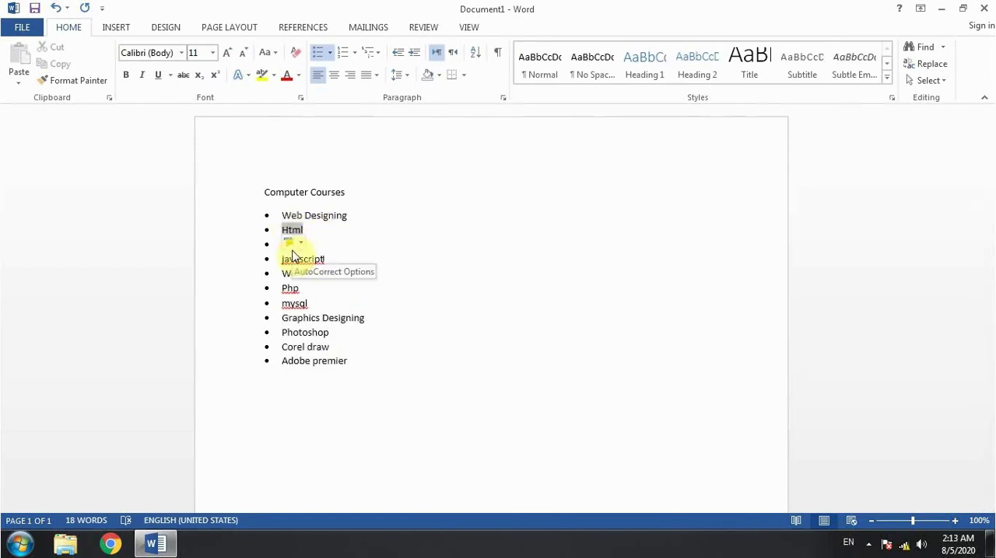
pyautogui.click(384, 221)
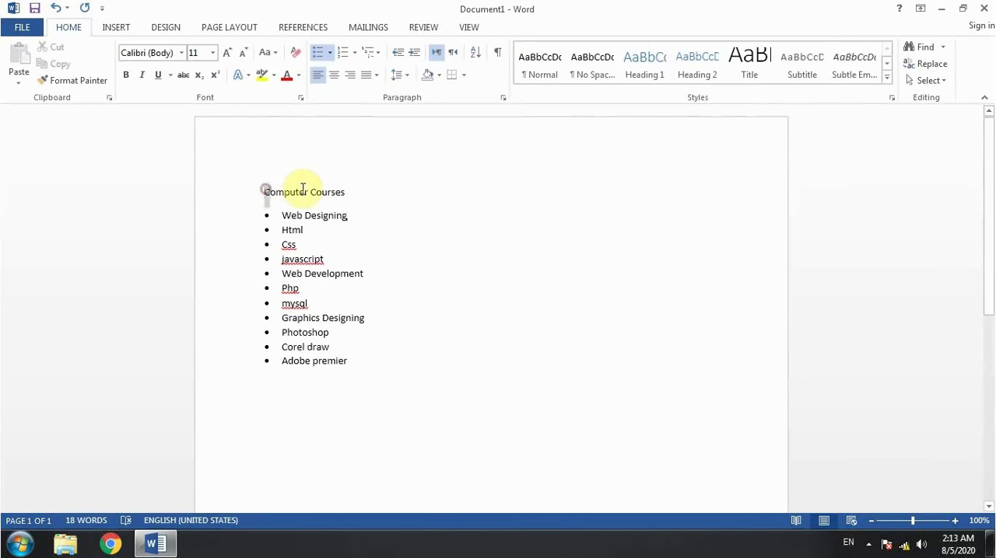
pyautogui.moveTo(264, 191); pyautogui.dragTo(362, 195)
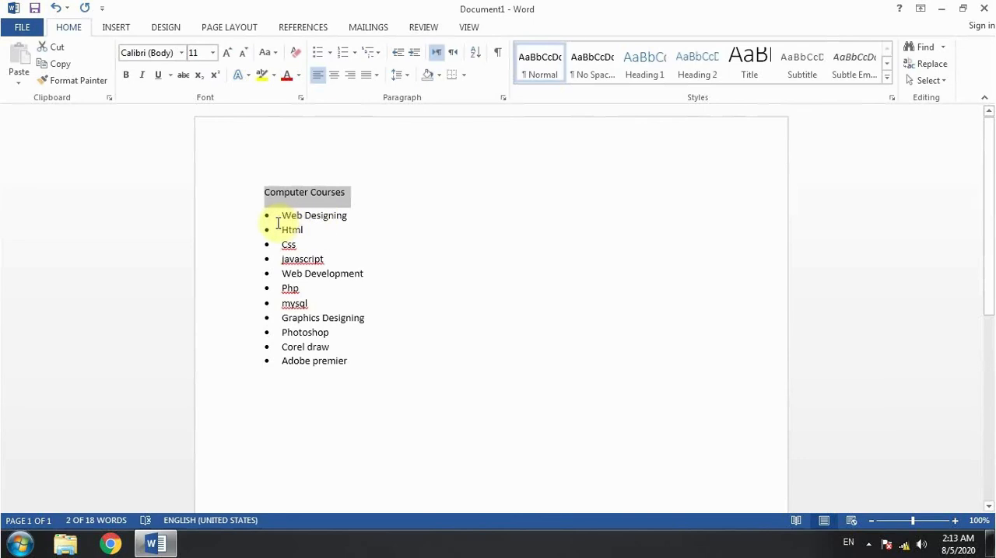
pyautogui.moveTo(283, 215); pyautogui.dragTo(347, 216)
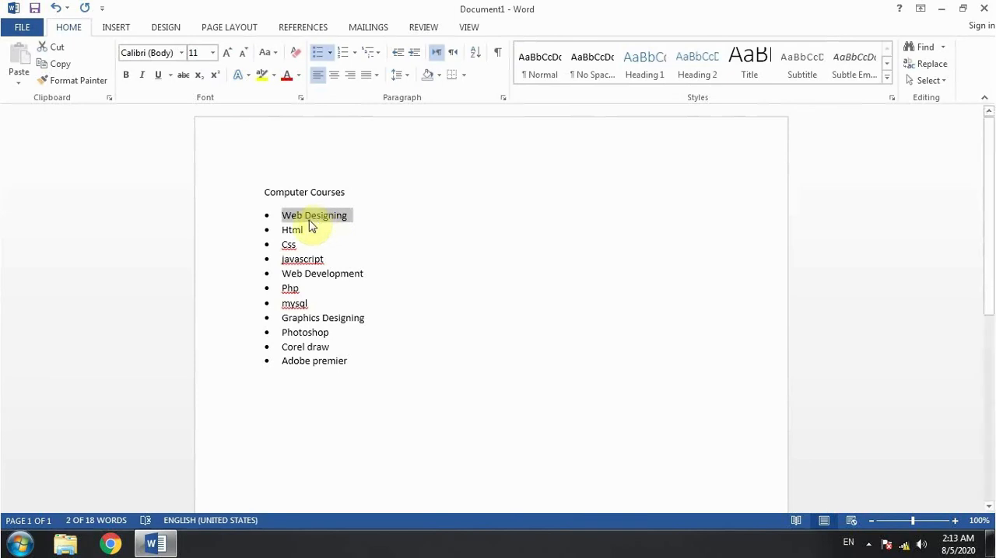
pyautogui.click(365, 234)
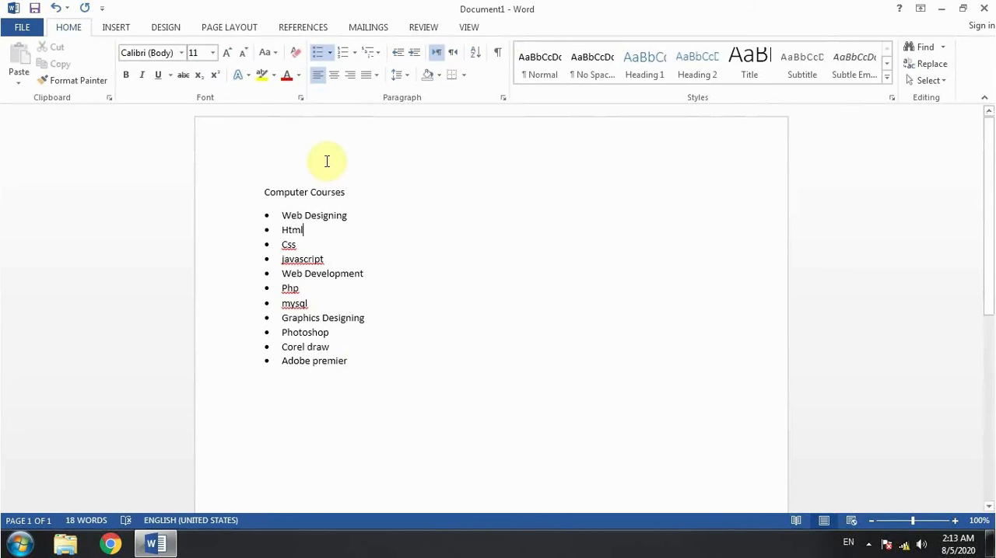
pyautogui.click(374, 56)
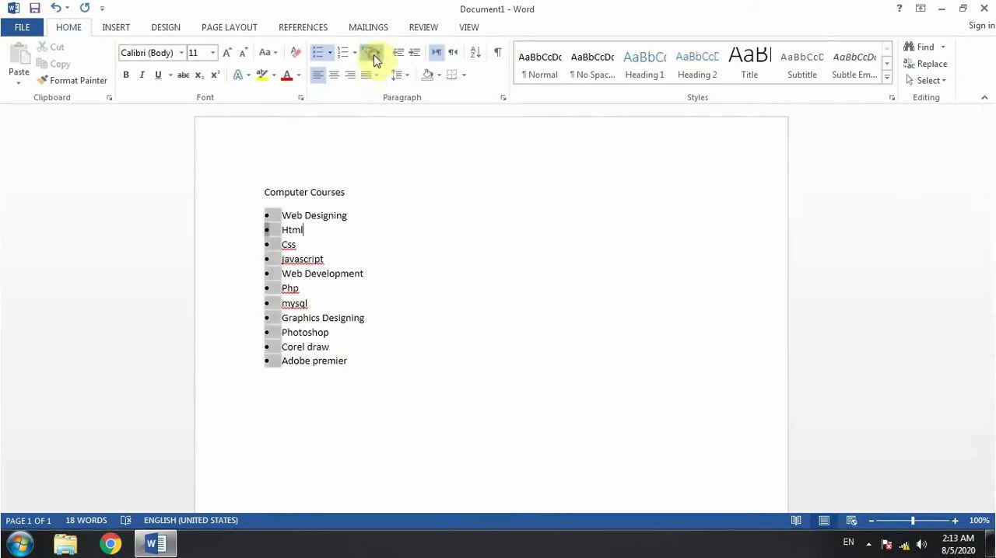
pyautogui.click(300, 154)
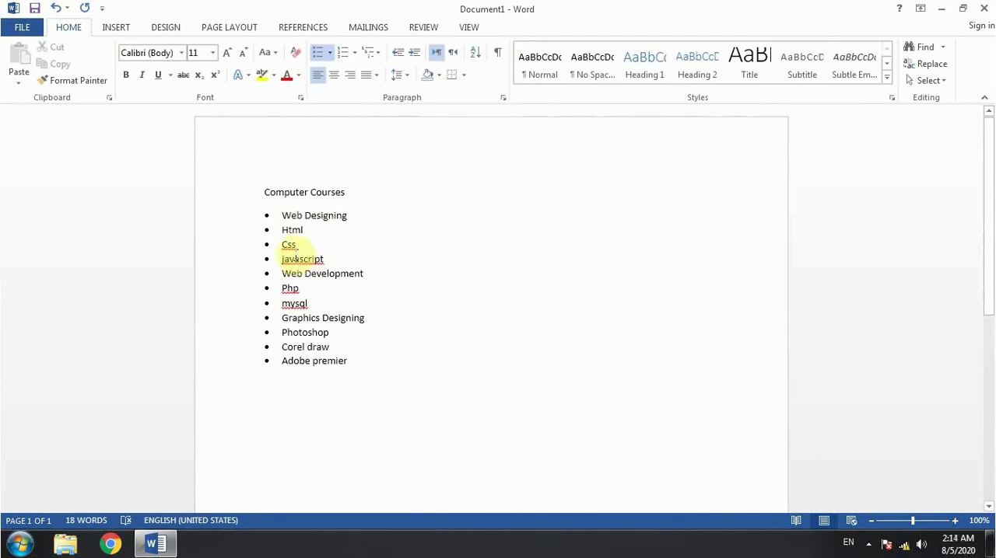
# Increase the indent of Html, Css and javascript to make them sub-items of Web Designing.
pyautogui.moveTo(283, 231); pyautogui.dragTo(326, 258)
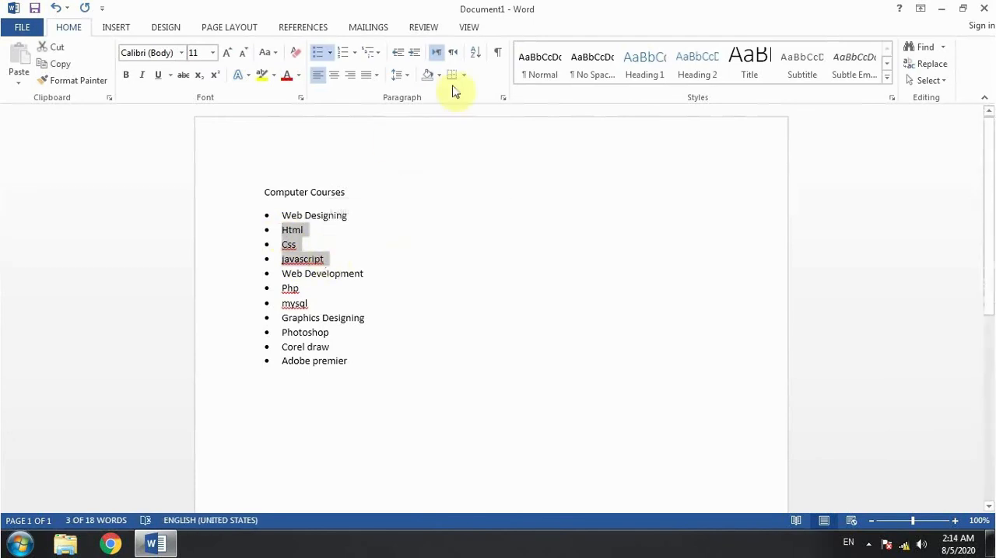
pyautogui.click(414, 59)
pyautogui.click(381, 265)
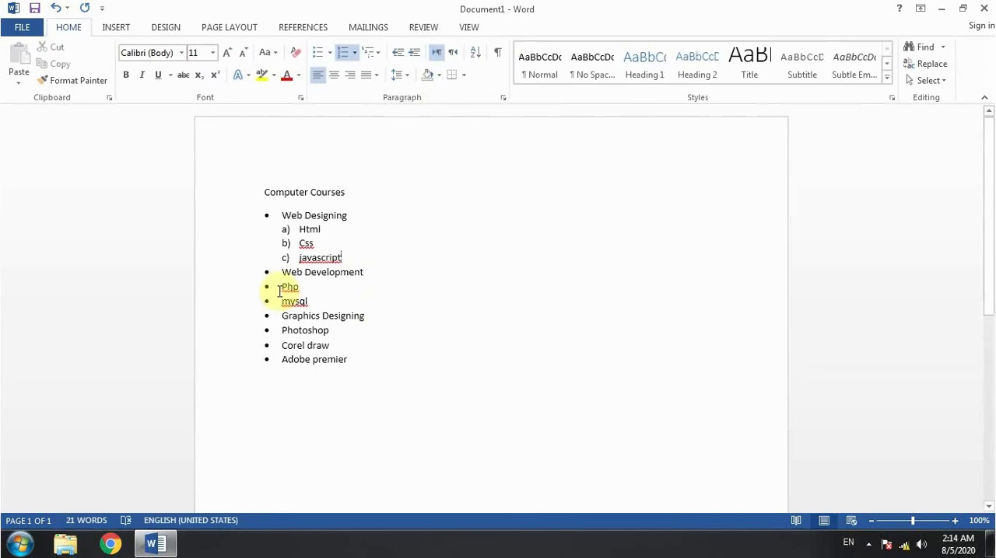
# Indent Php and mysql under Web Development, and Photoshop, Corel draw and Adobe premier under Graphics Designing, by one list level.
pyautogui.moveTo(279, 291); pyautogui.dragTo(353, 358)
pyautogui.click(414, 52)
pyautogui.click(414, 53)
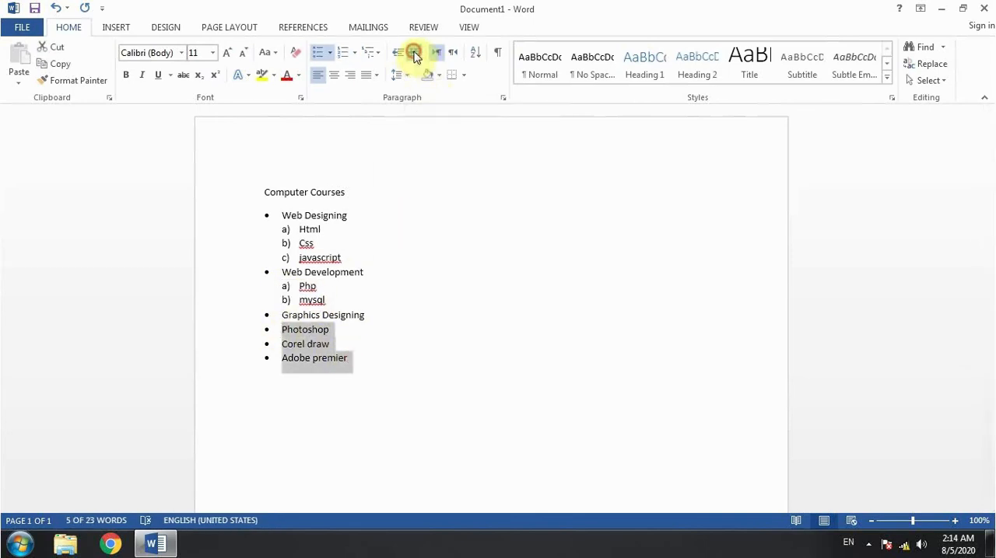
pyautogui.click(384, 289)
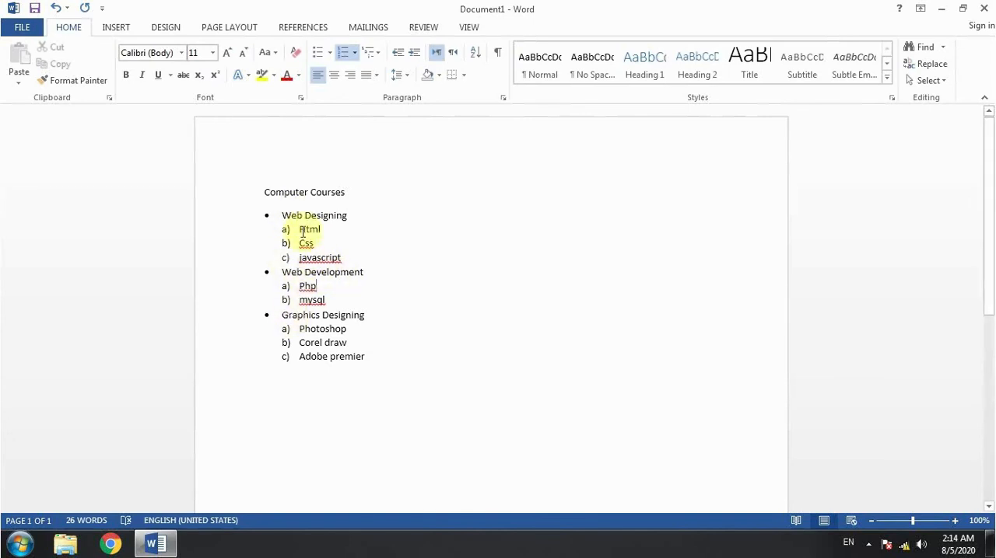
pyautogui.moveTo(298, 228); pyautogui.dragTo(344, 256)
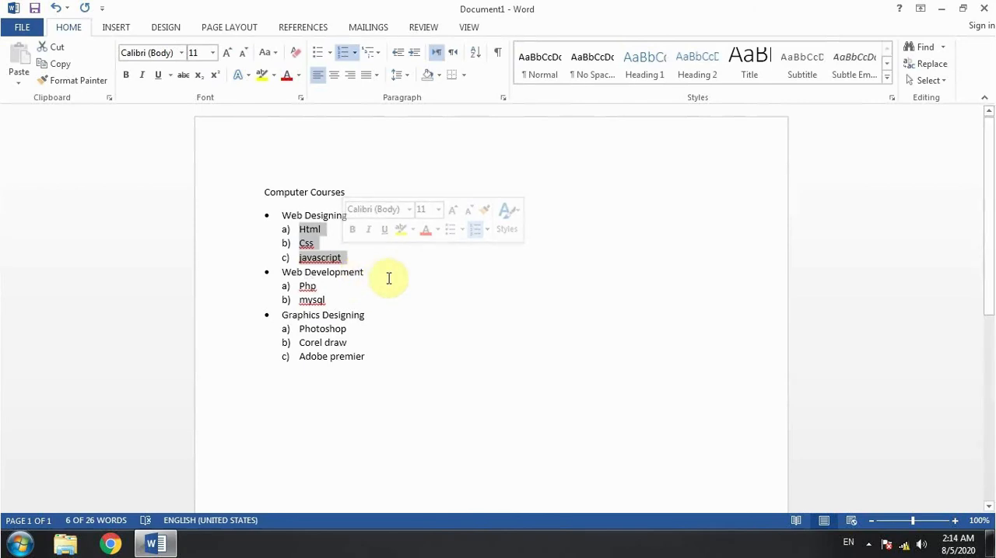
pyautogui.click(388, 277)
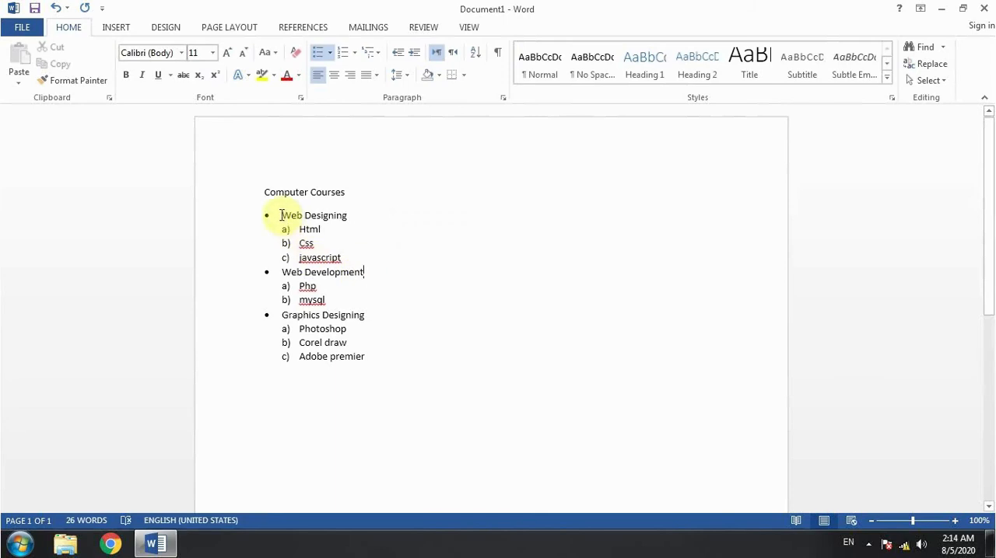
pyautogui.moveTo(280, 215); pyautogui.dragTo(354, 216)
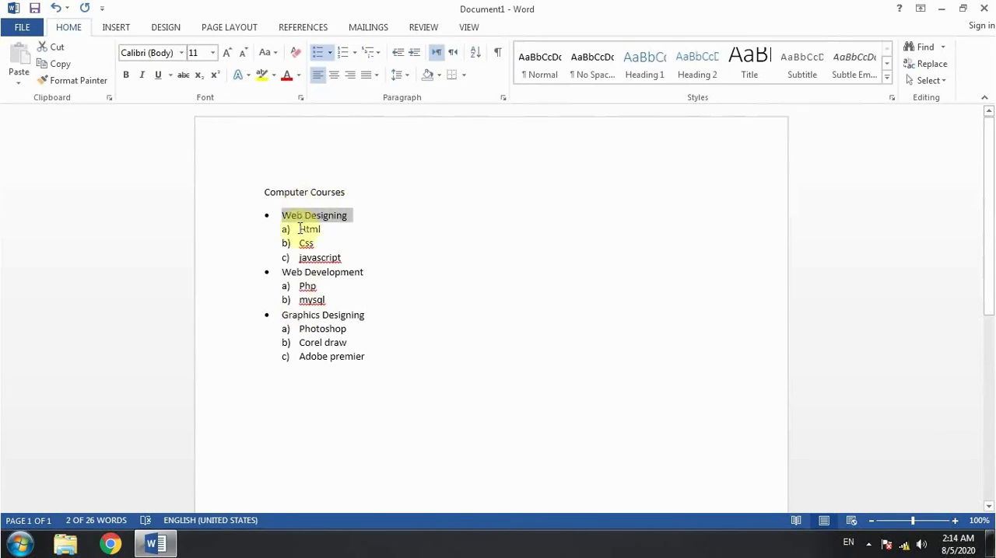
pyautogui.moveTo(297, 228); pyautogui.dragTo(348, 263)
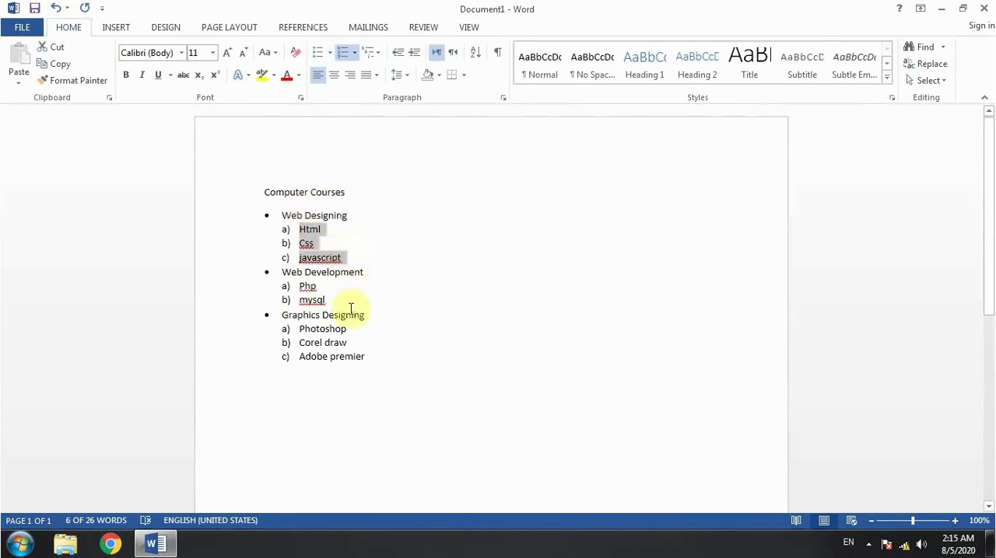
pyautogui.click(356, 225)
# Change the list markers of Html, Css and javascript to the small filled square from the bullet library.
pyautogui.click(298, 228)
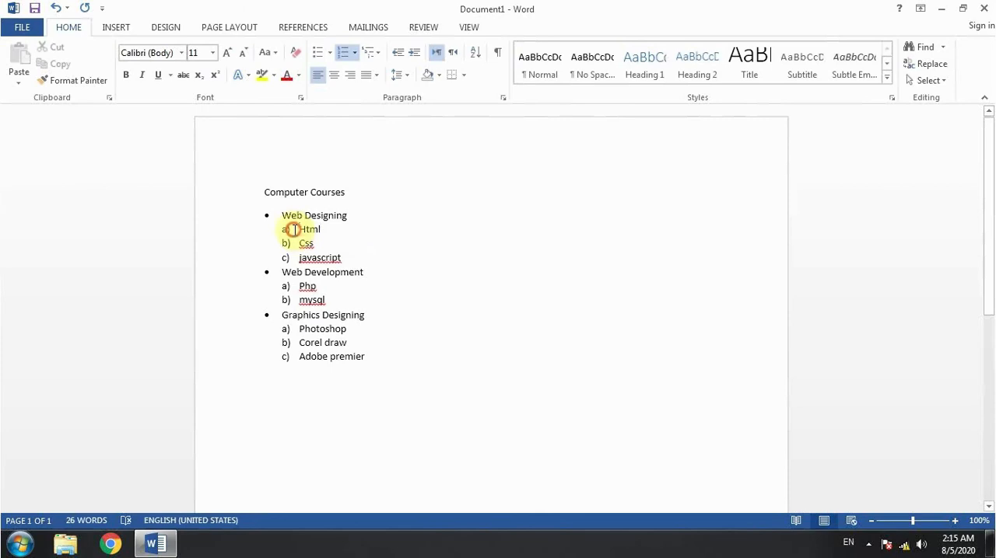
pyautogui.moveTo(298, 229); pyautogui.dragTo(348, 256)
pyautogui.click(330, 52)
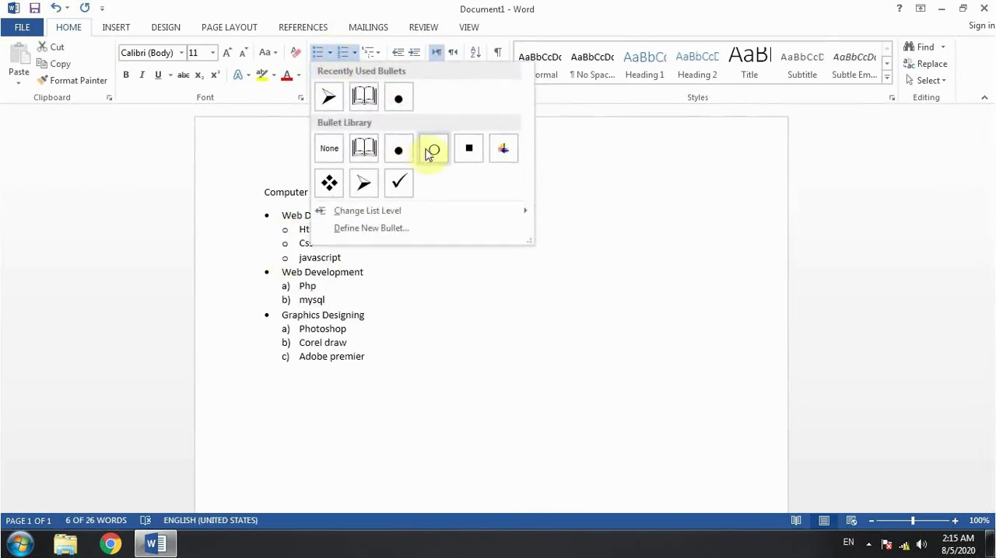
pyautogui.click(466, 153)
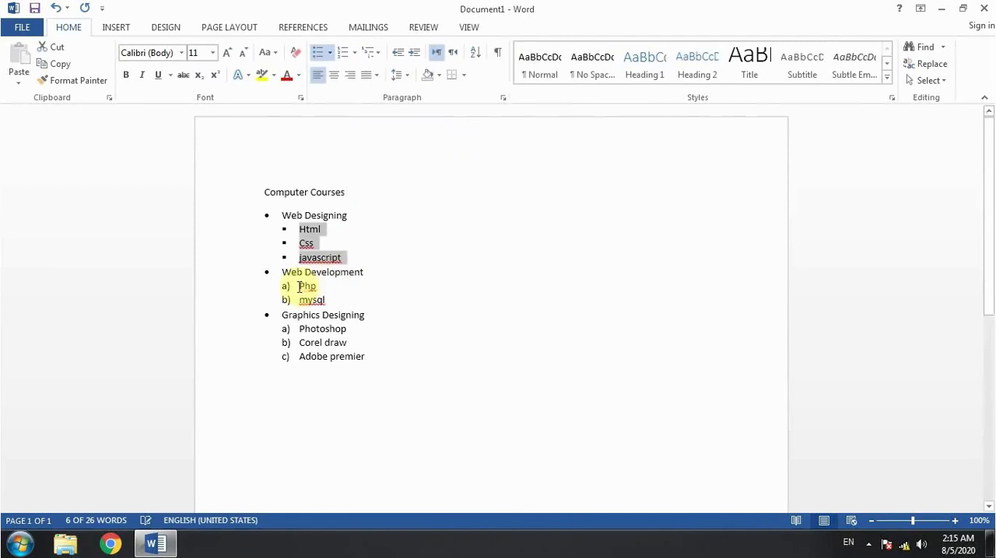
# Change the list markers of the sub-items under Web Development and Graphics Designing to the small filled square bullet.
pyautogui.moveTo(298, 285); pyautogui.dragTo(369, 356)
pyautogui.click(317, 52)
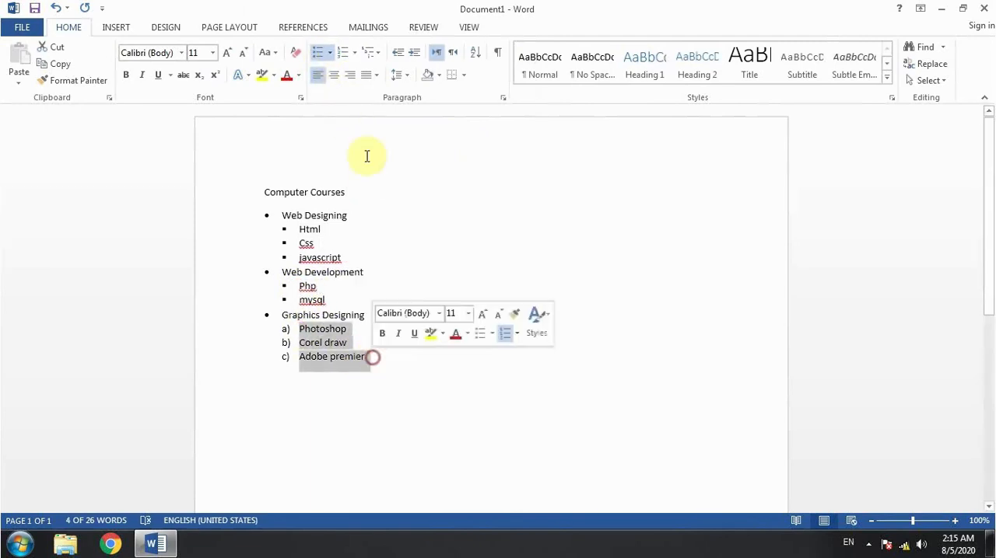
pyautogui.click(318, 52)
pyautogui.click(434, 277)
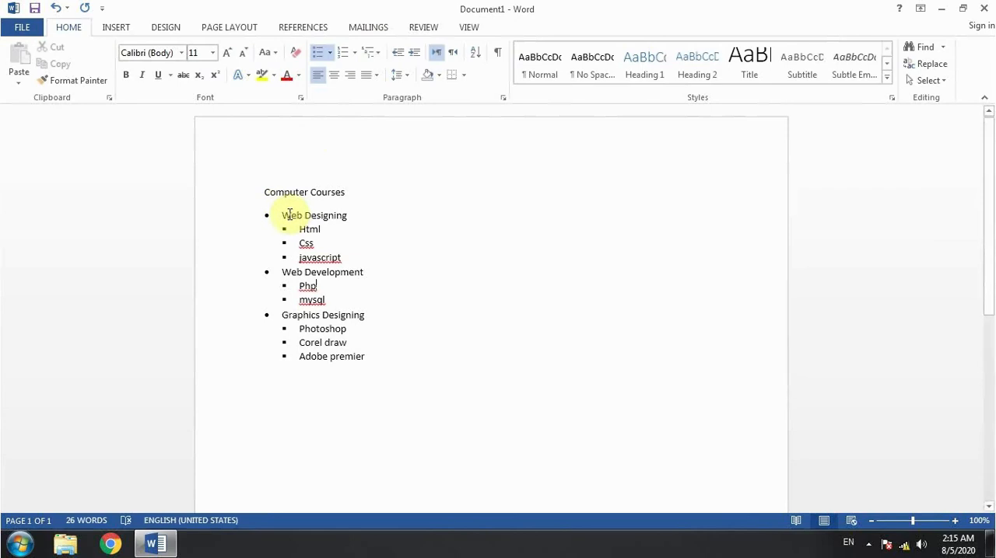
# Apply the multilevel list style with four-diamond and arrow bullets to all items from Web Designing to Adobe premier.
pyautogui.moveTo(282, 216)
pyautogui.mouseDown()
pyautogui.moveTo(409, 333)
pyautogui.moveTo(423, 369)
pyautogui.mouseUp()
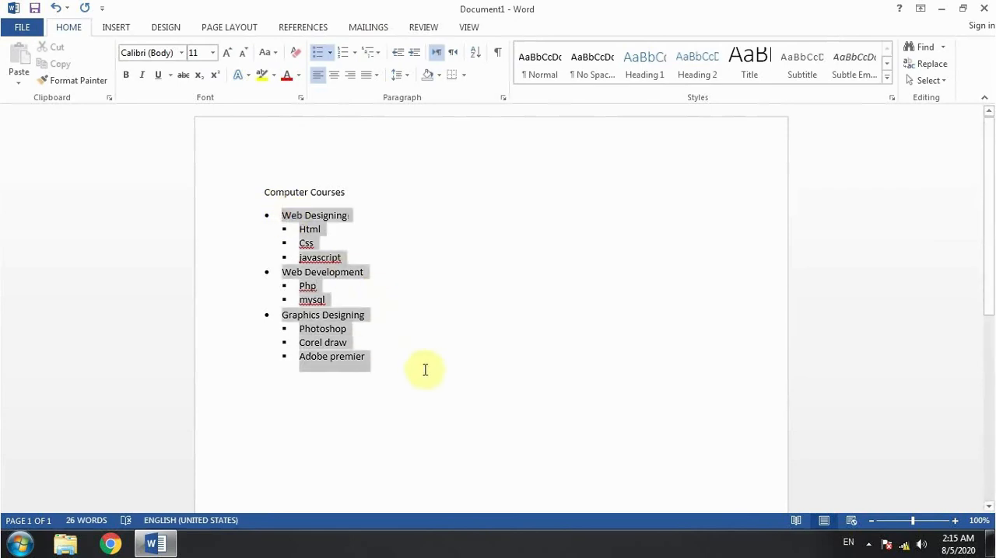
pyautogui.click(373, 53)
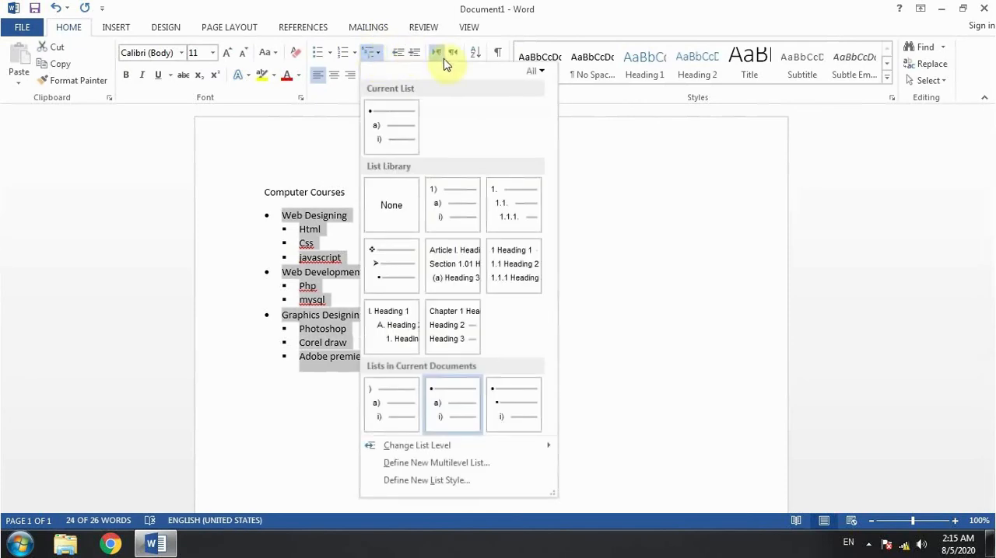
pyautogui.moveTo(455, 197)
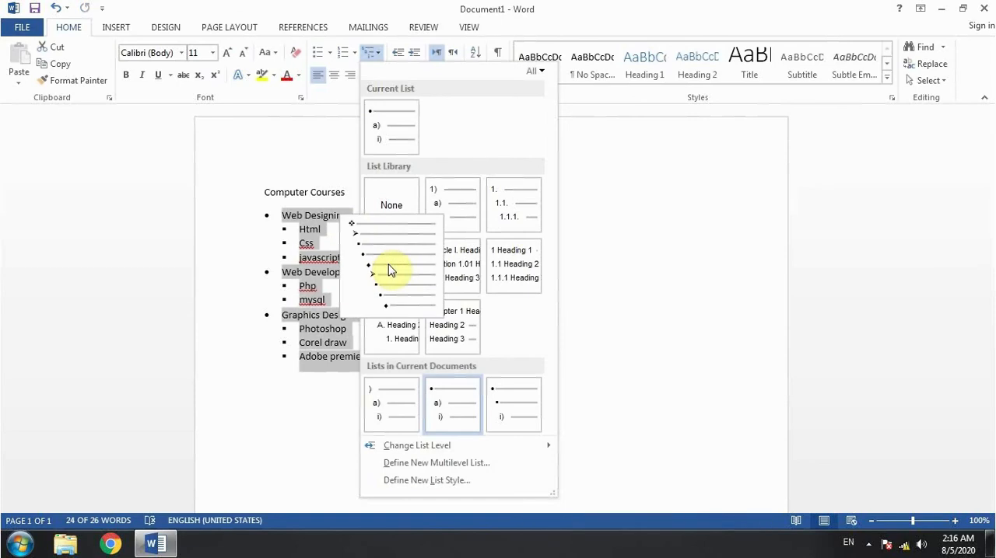
pyautogui.click(390, 270)
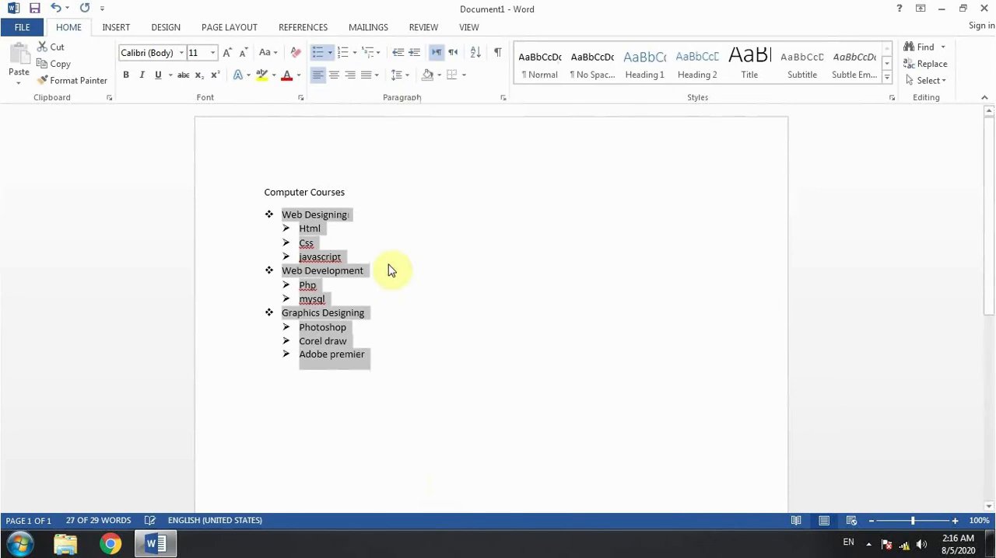
pyautogui.click(370, 53)
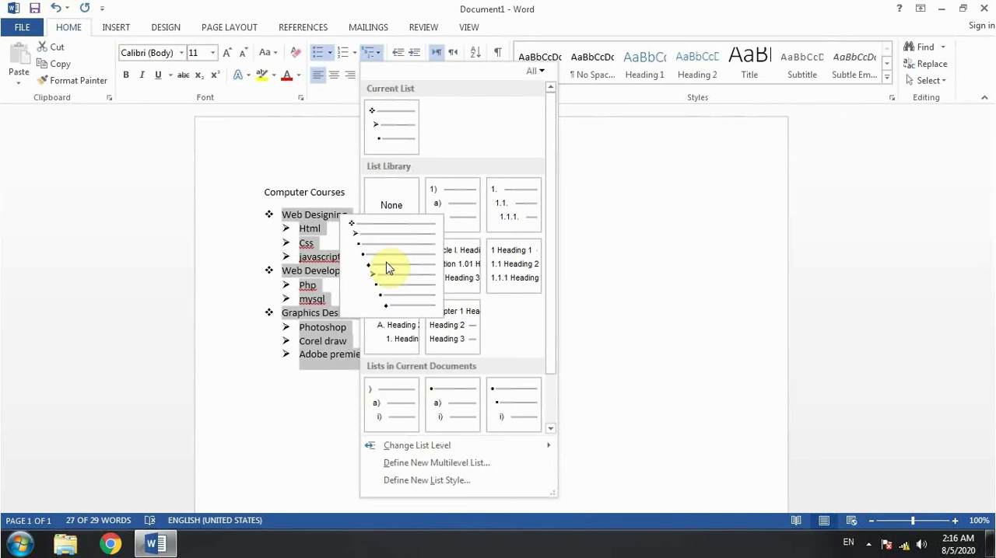
pyautogui.click(329, 235)
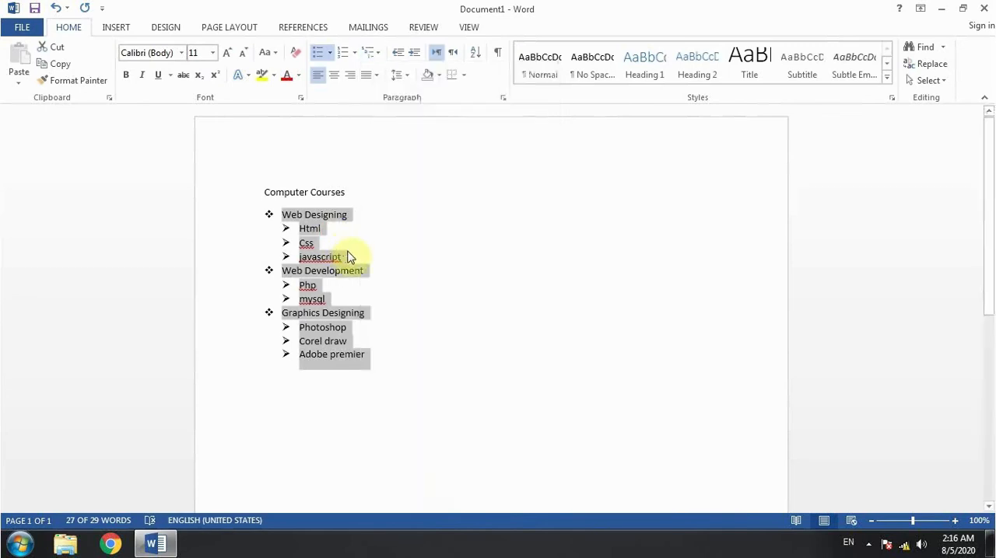
# Add the item "brain" directly below Php and indent it one list level as a sub-item of Php.
pyautogui.click(326, 288)
pyautogui.press('Return')
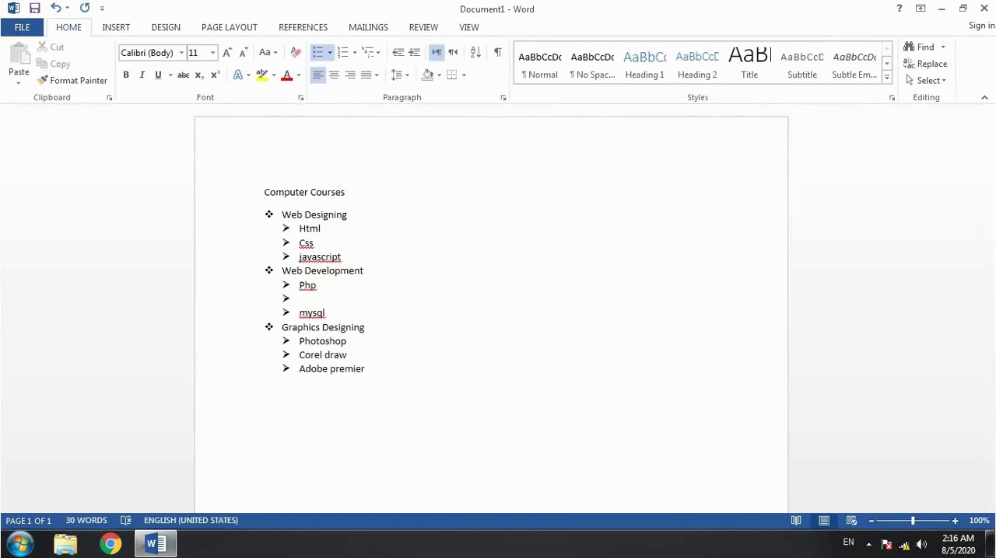
pyautogui.write('brain')
pyautogui.click(413, 53)
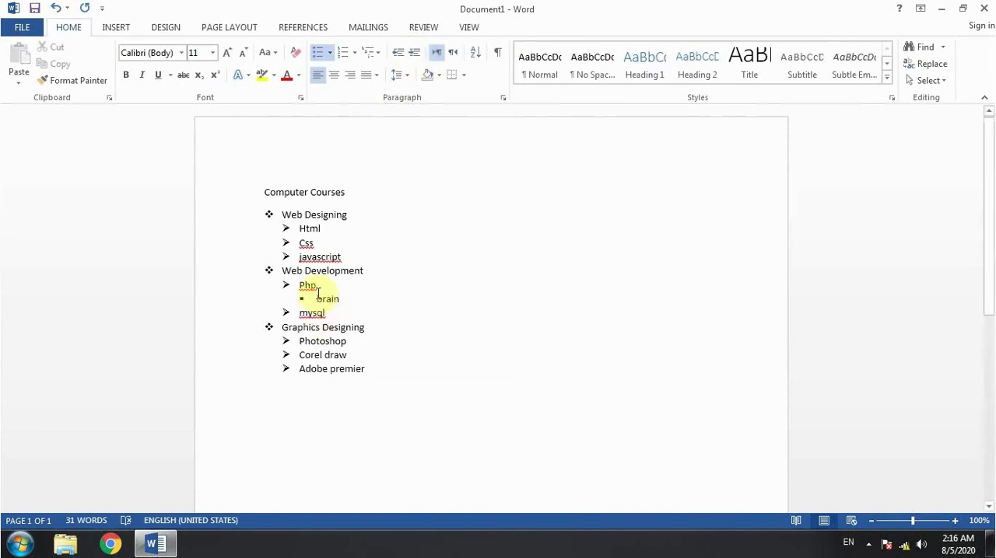
# Examine the three list levels Web Development, Php and brain against the multilevel list styles and the bullet library.
pyautogui.moveTo(281, 271); pyautogui.dragTo(363, 278)
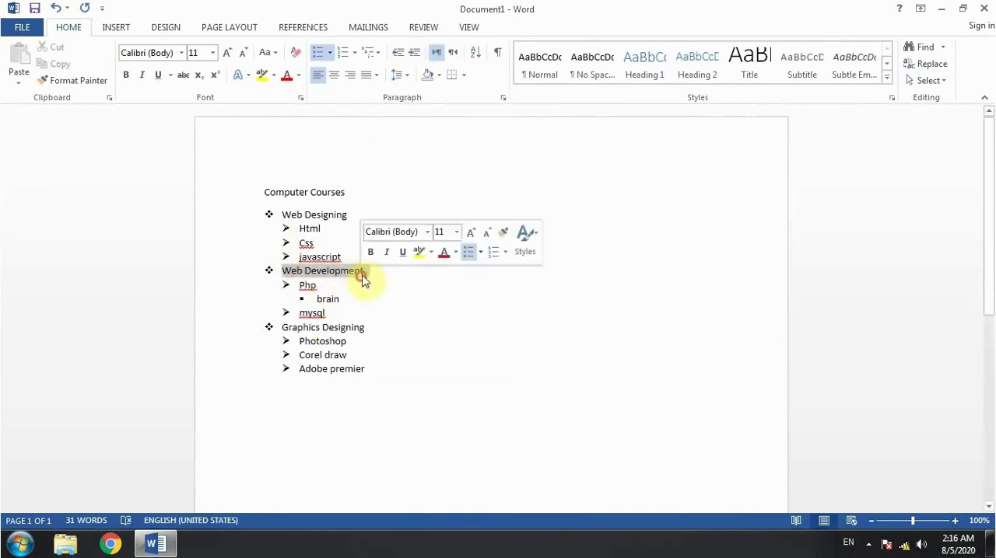
pyautogui.moveTo(300, 285); pyautogui.dragTo(316, 286)
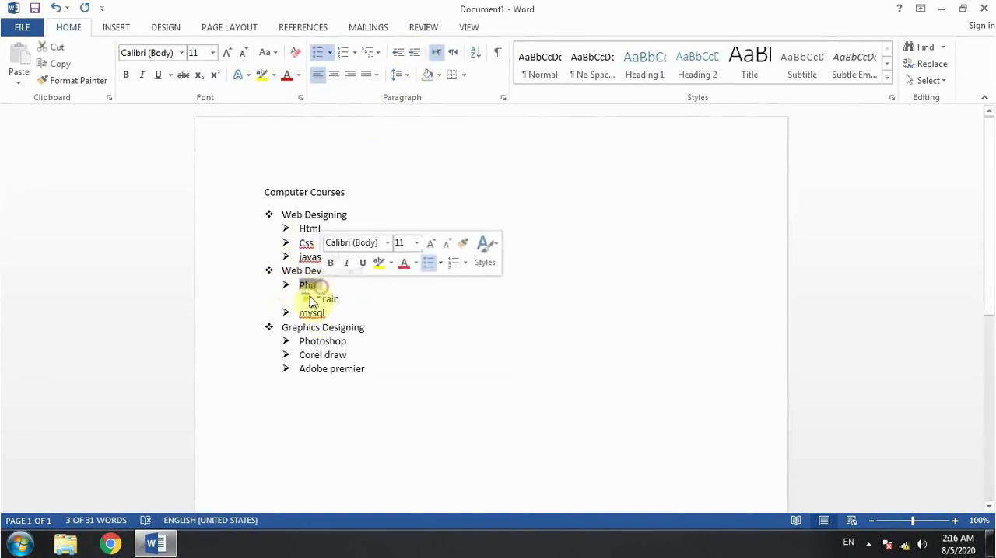
pyautogui.doubleClick(329, 298)
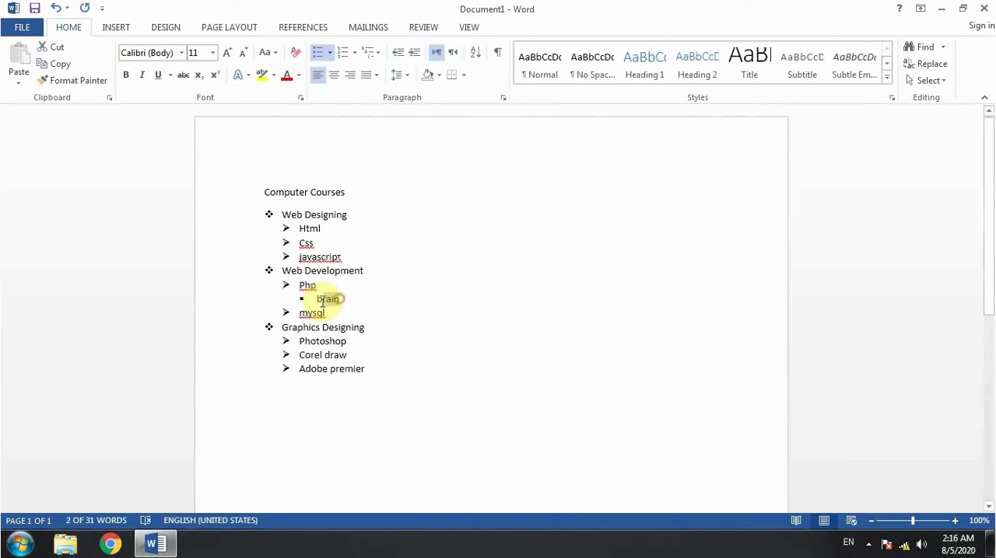
pyautogui.click(412, 311)
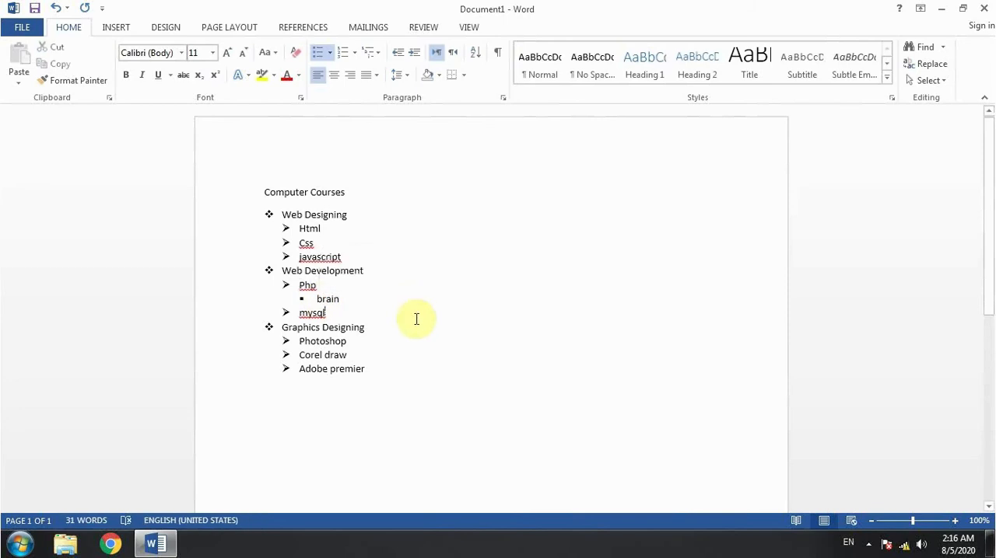
pyautogui.click(371, 52)
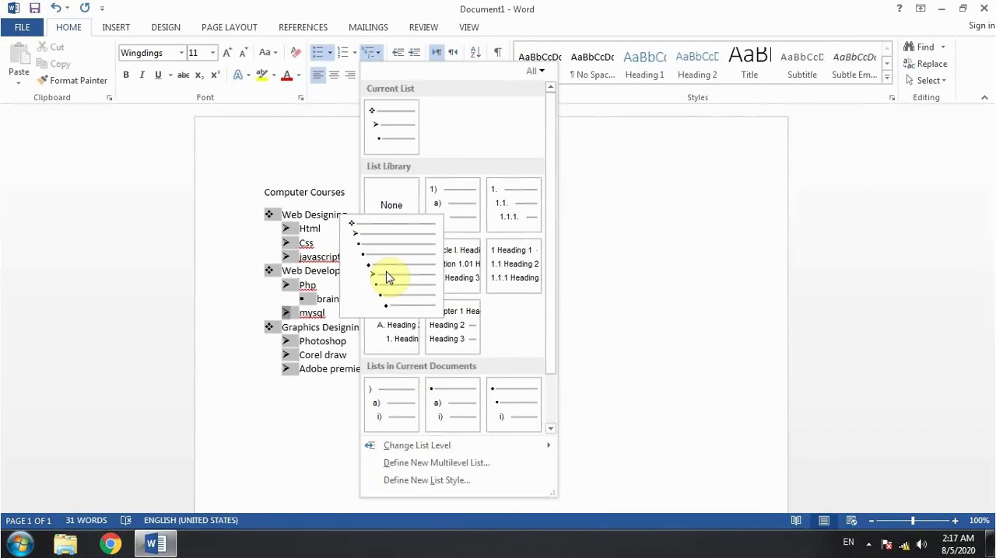
pyautogui.click(296, 140)
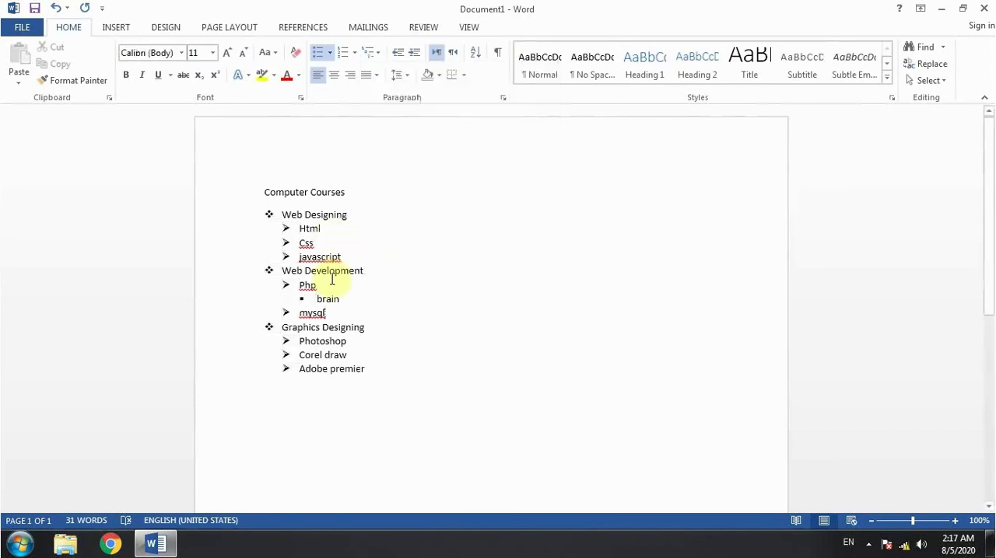
pyautogui.moveTo(313, 299); pyautogui.dragTo(360, 304)
pyautogui.click(331, 51)
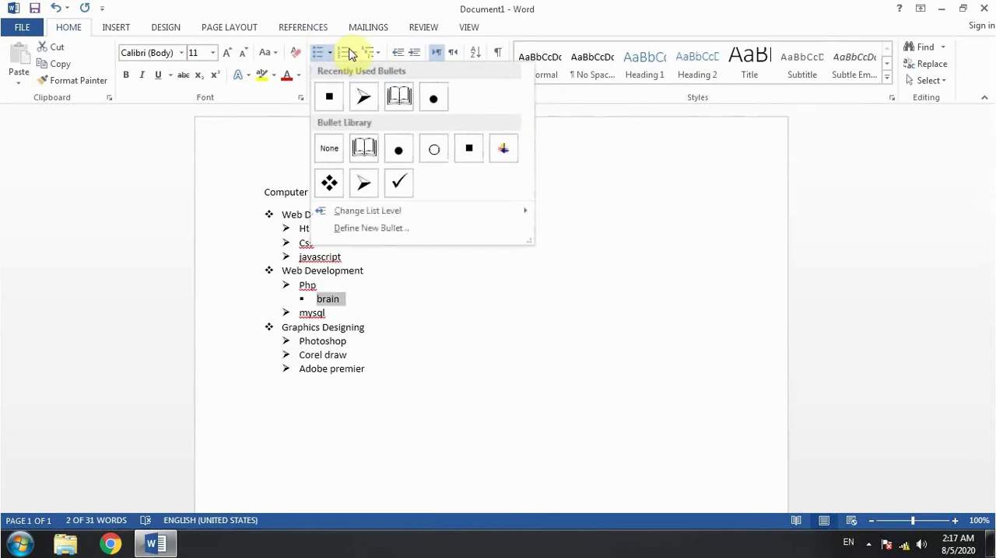
pyautogui.click(424, 321)
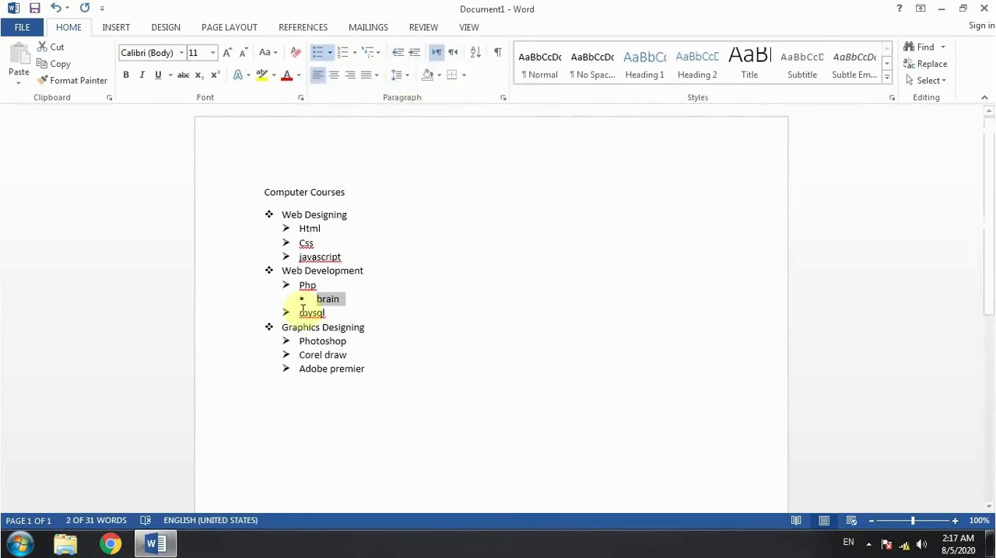
pyautogui.click(311, 286)
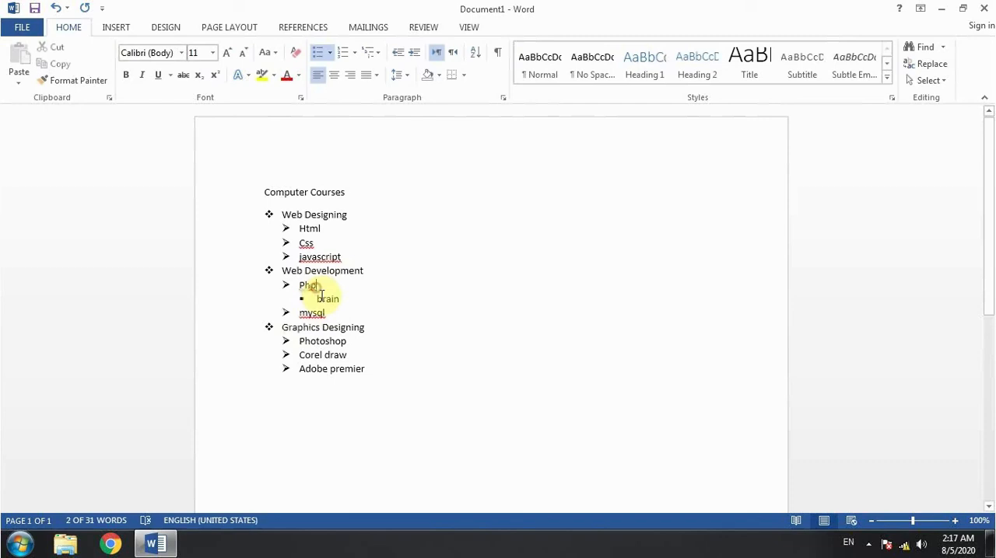
# Demote Corel draw under Graphics Designing by two list levels, then promote it back by two levels.
pyautogui.click(297, 342)
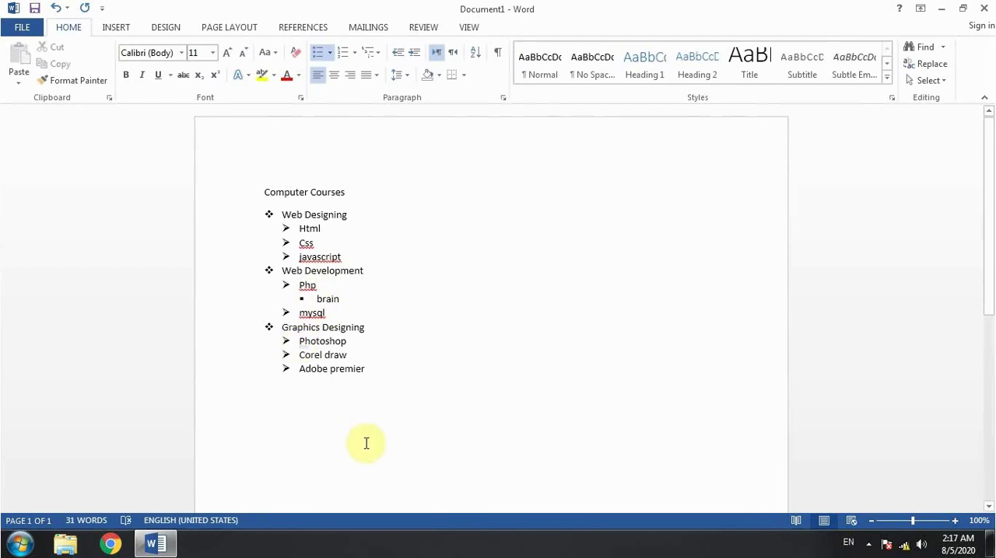
pyautogui.click(298, 356)
pyautogui.press('Tab')
pyautogui.press('Tab')
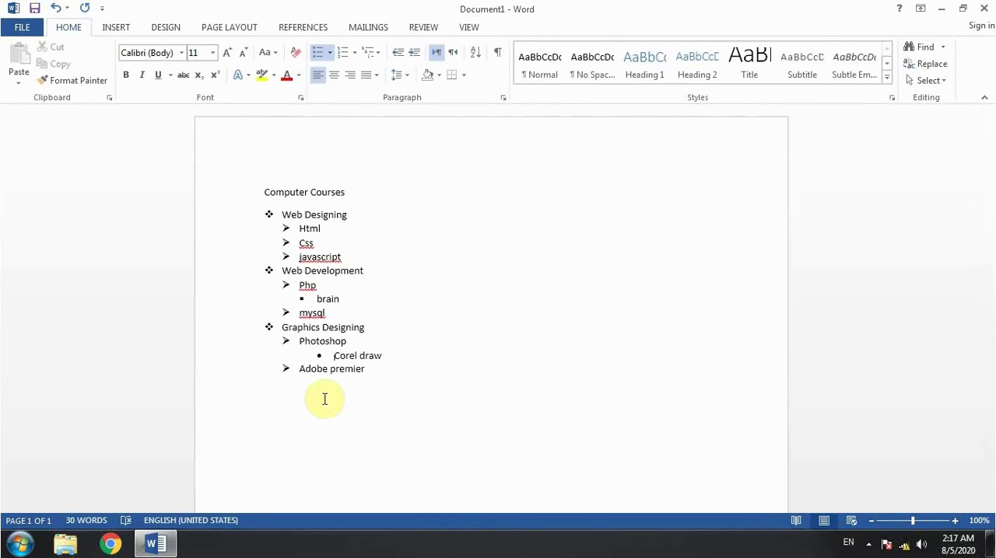
pyautogui.hotkey('shift', 'Tab')
pyautogui.hotkey('shift', 'Tab')
# Increase and decrease the indent of Corel draw by one list level, two times in a row.
pyautogui.click(414, 52)
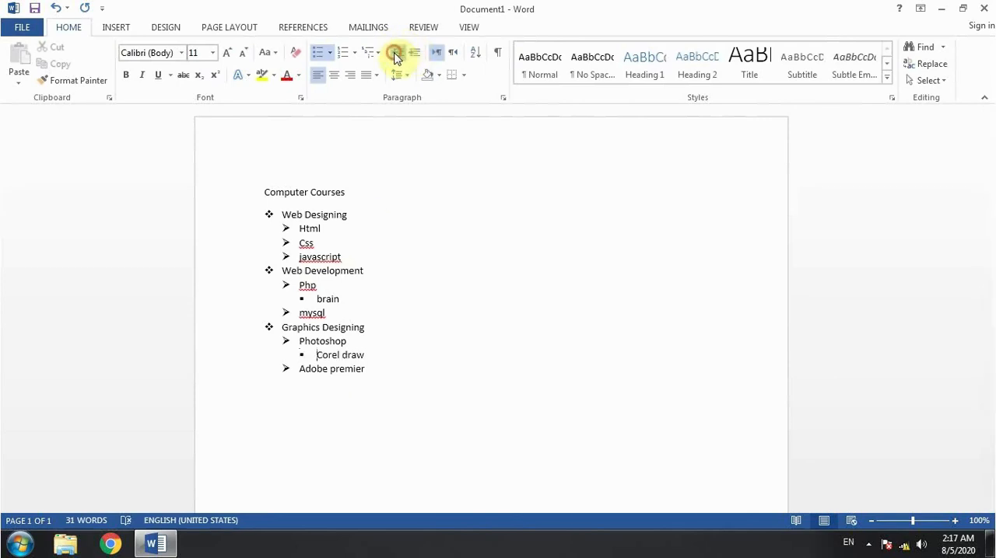
pyautogui.click(395, 54)
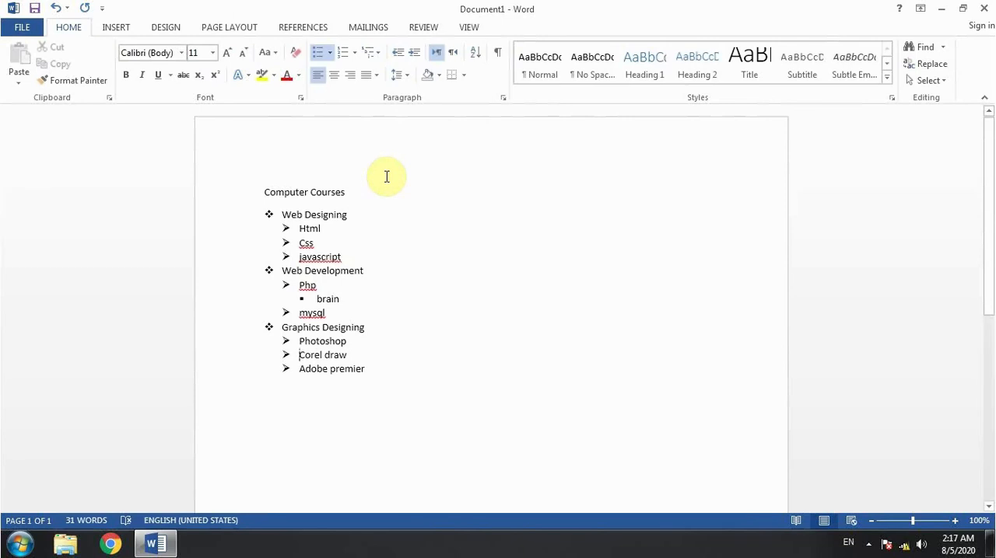
pyautogui.press('Tab')
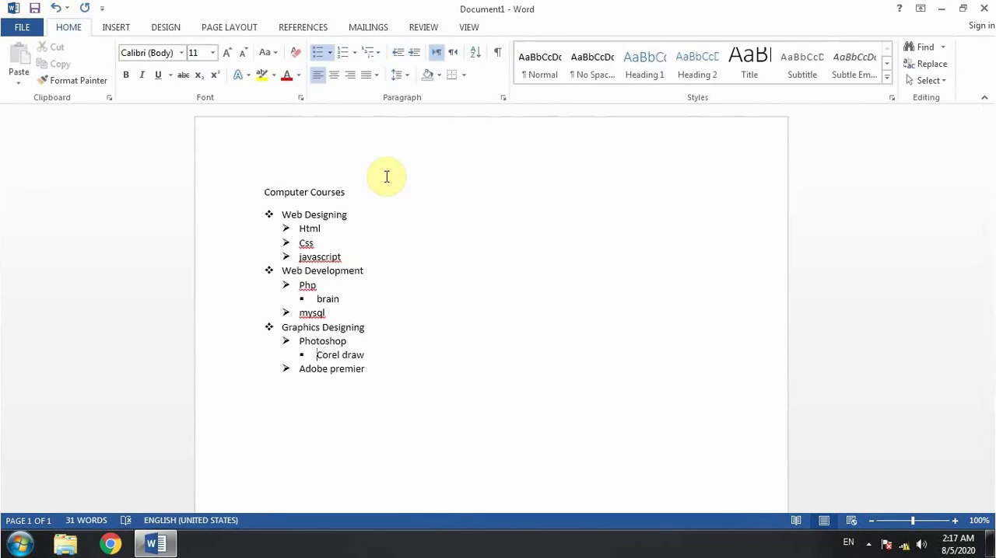
pyautogui.hotkey('shift', 'Tab')
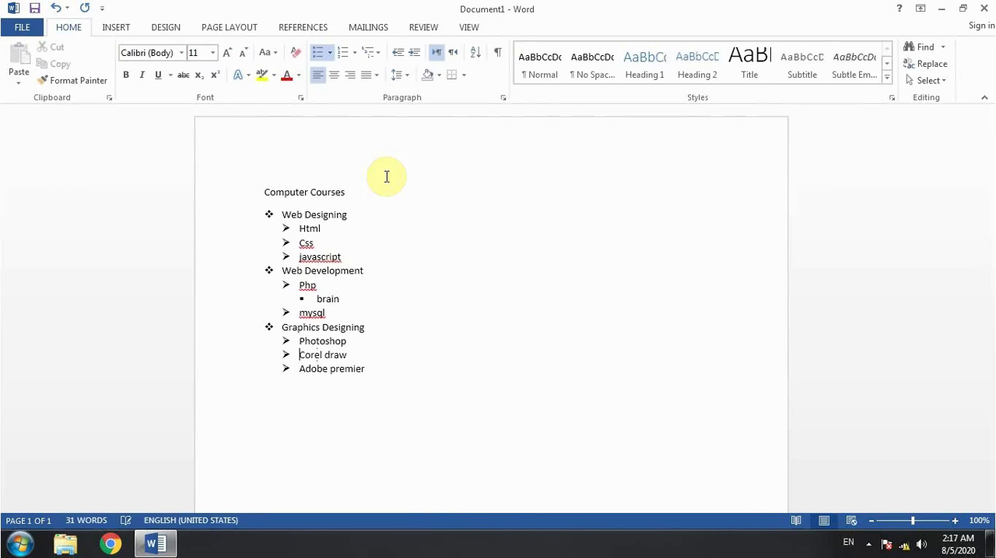